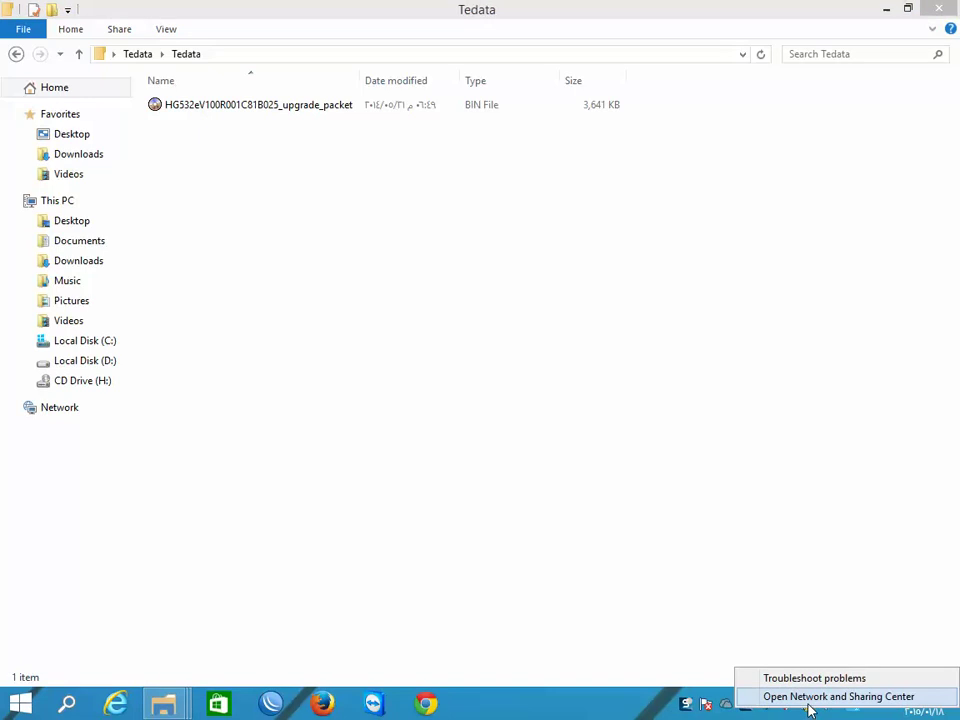
- Open the Network and Sharing Center from the network tray icon over the Tedata folder
click(809, 700)
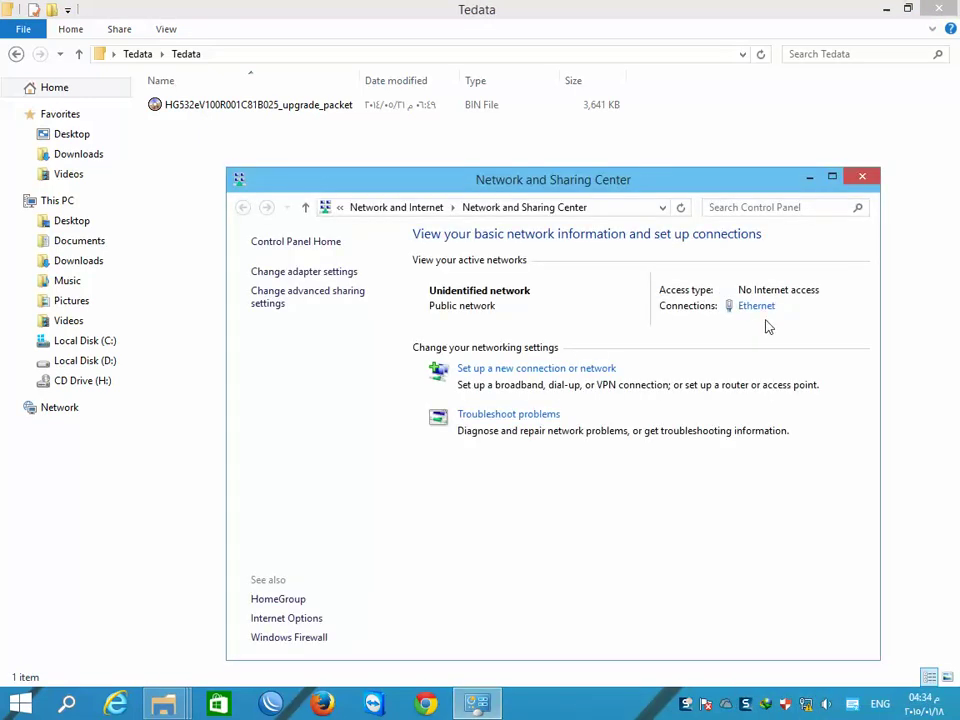
- Check the Ethernet adapter's static IPv4 address 192.168.1.33 with mask 255.255.255.0
click(757, 306)
click(377, 489)
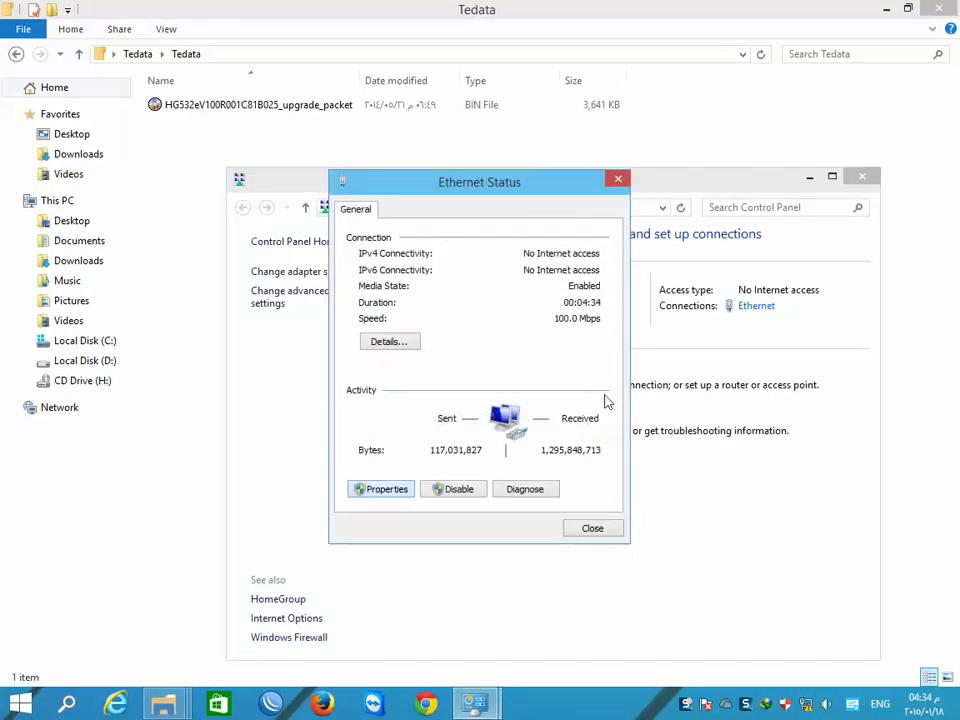
drag(617, 352, 619, 409)
double_click(531, 416)
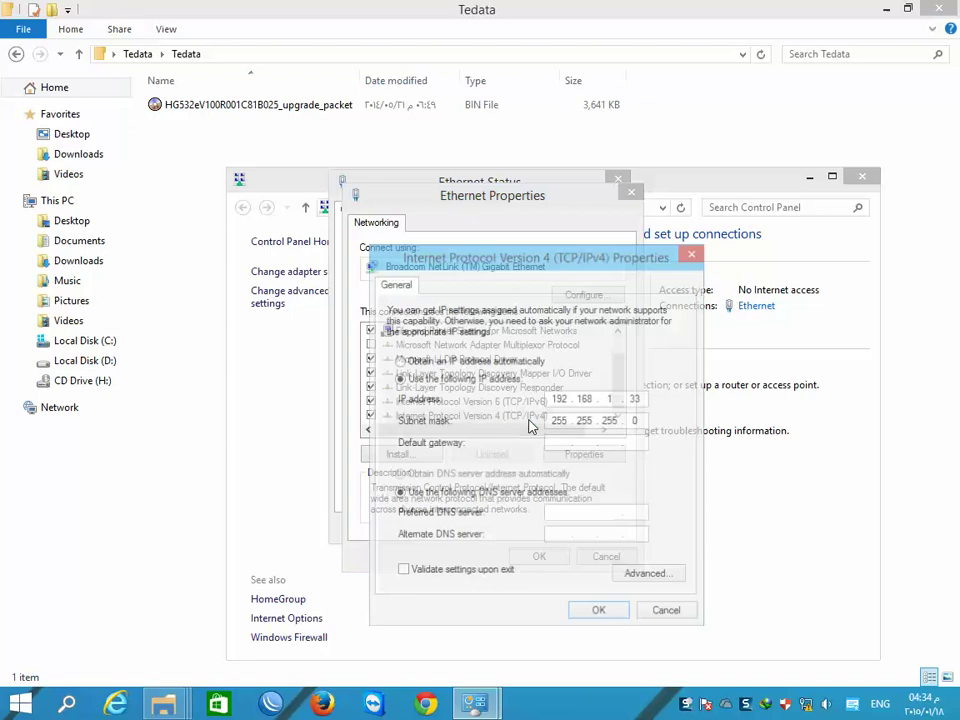
double_click(634, 399)
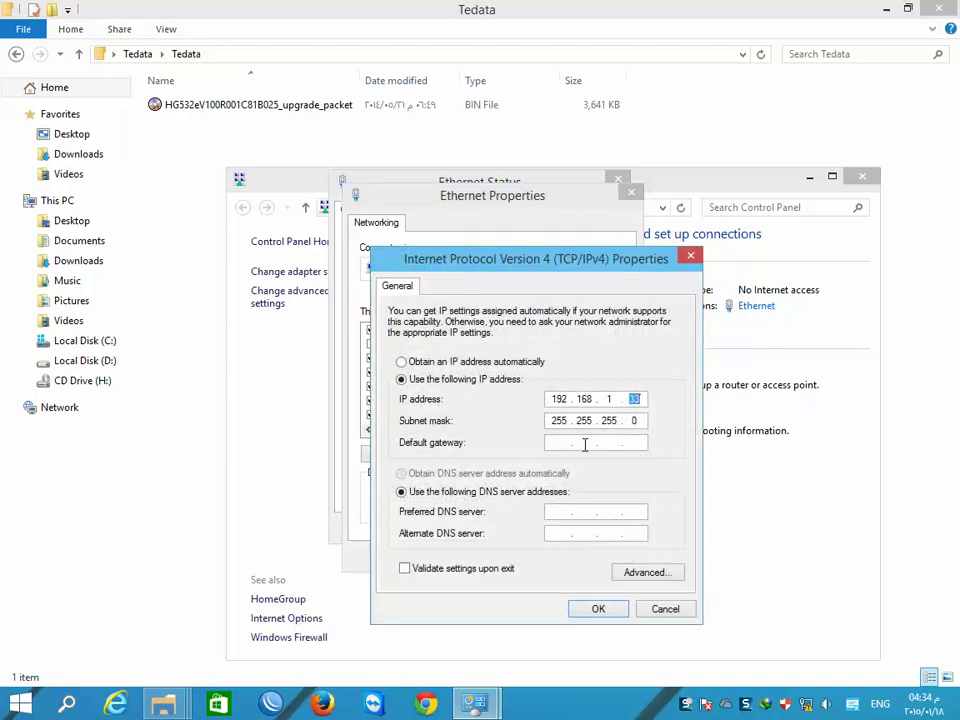
- Close the IPv4, adapter and Network and Sharing Center windows and launch Chrome
click(600, 610)
click(540, 561)
click(594, 528)
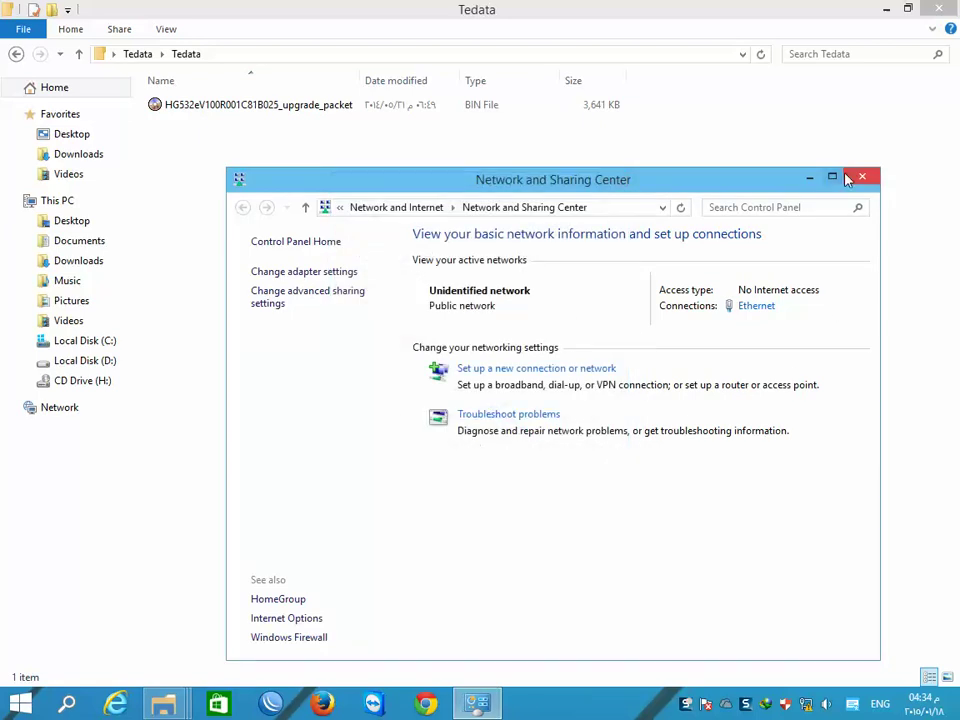
click(861, 177)
click(426, 704)
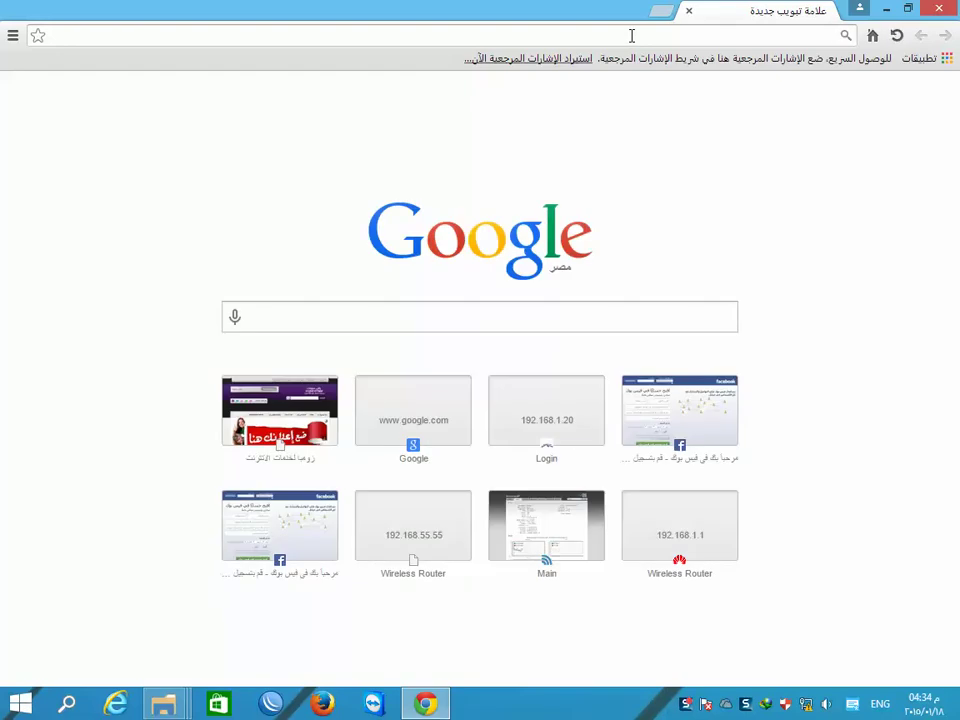
- Go to 192.168.1.1 in Chrome and log in with the router's username and password
click(631, 36)
text(192.168.1)
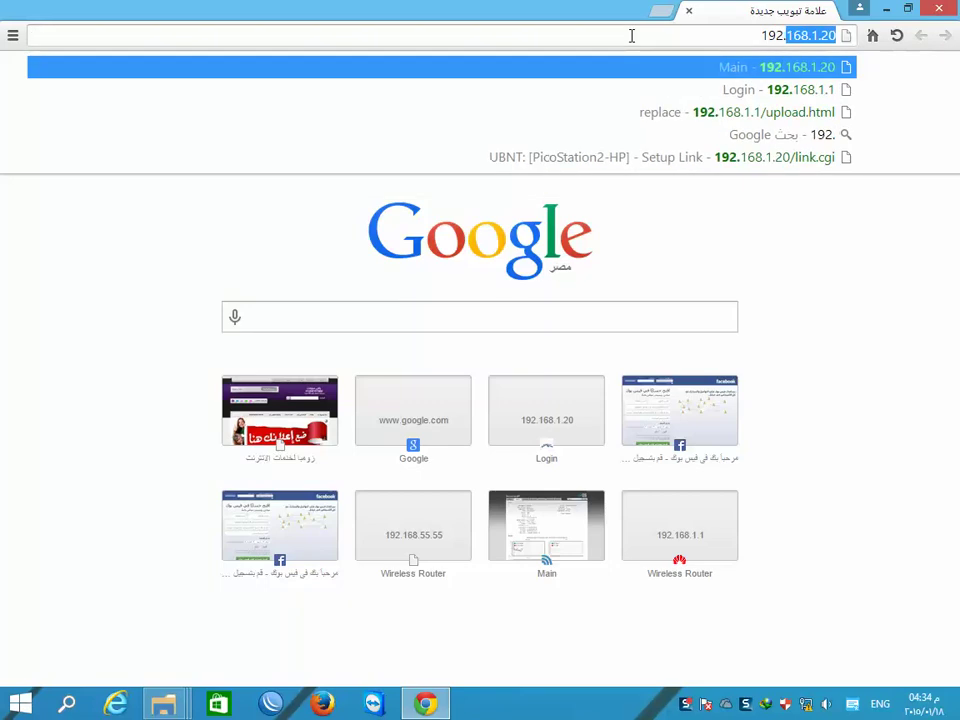
text(.1)
key(Return)
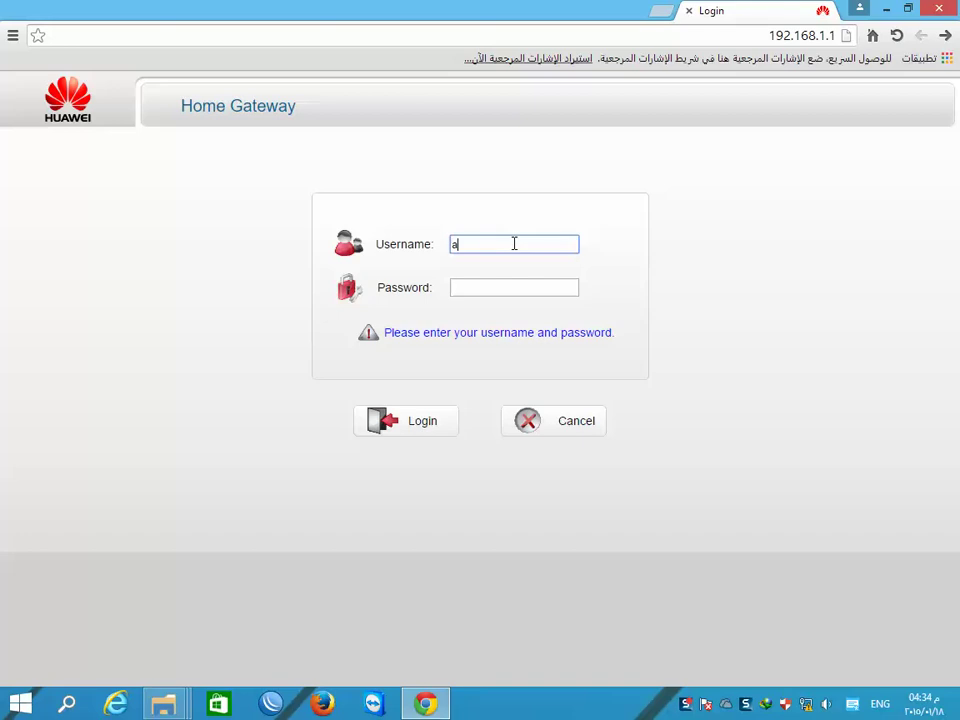
key(Tab)
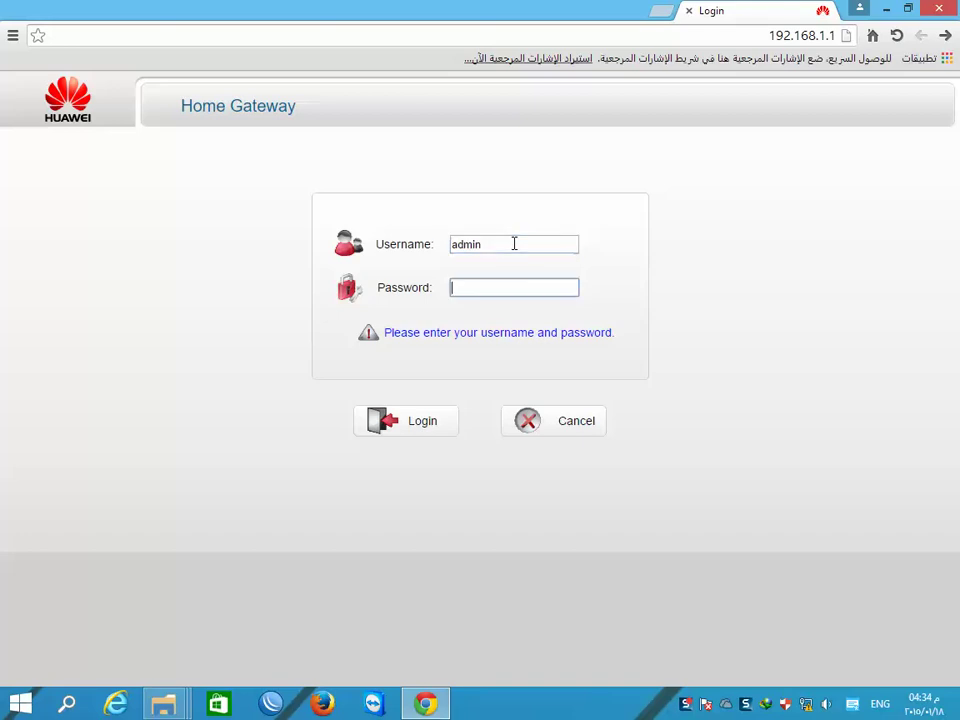
key(Return)
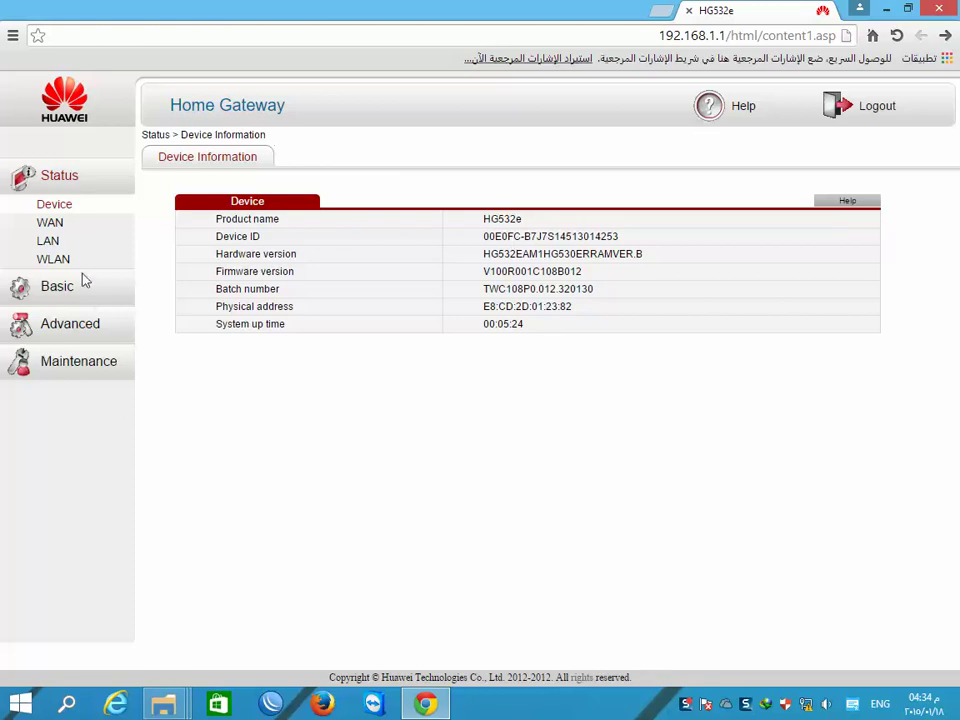
- Review the Advanced Routing, WAN bridge 0/35 and LAN DHCP settings
click(69, 324)
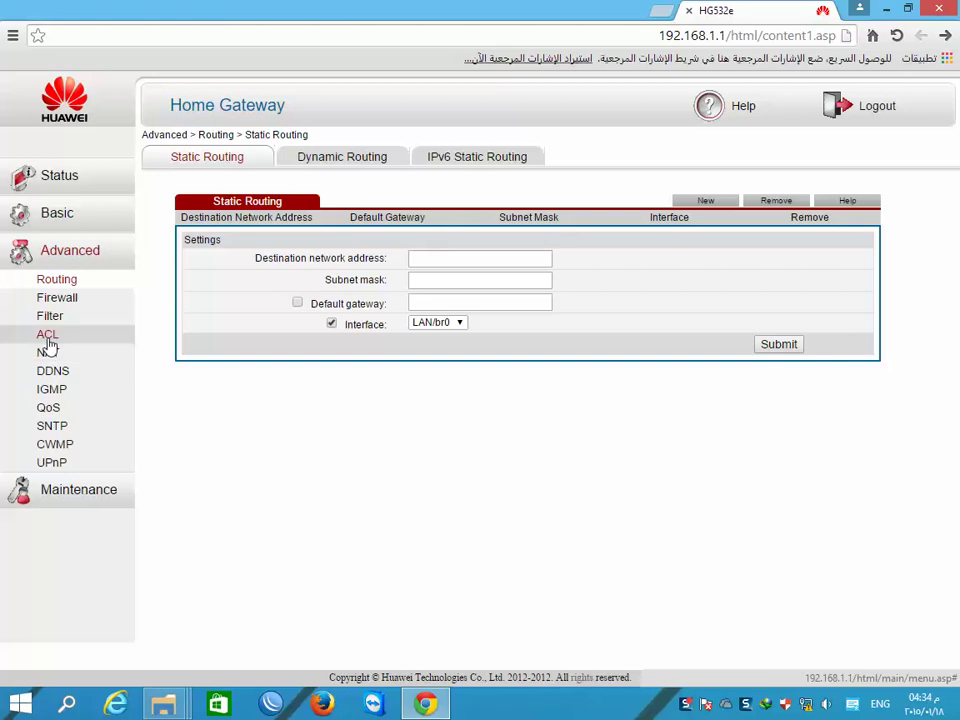
click(62, 215)
click(52, 262)
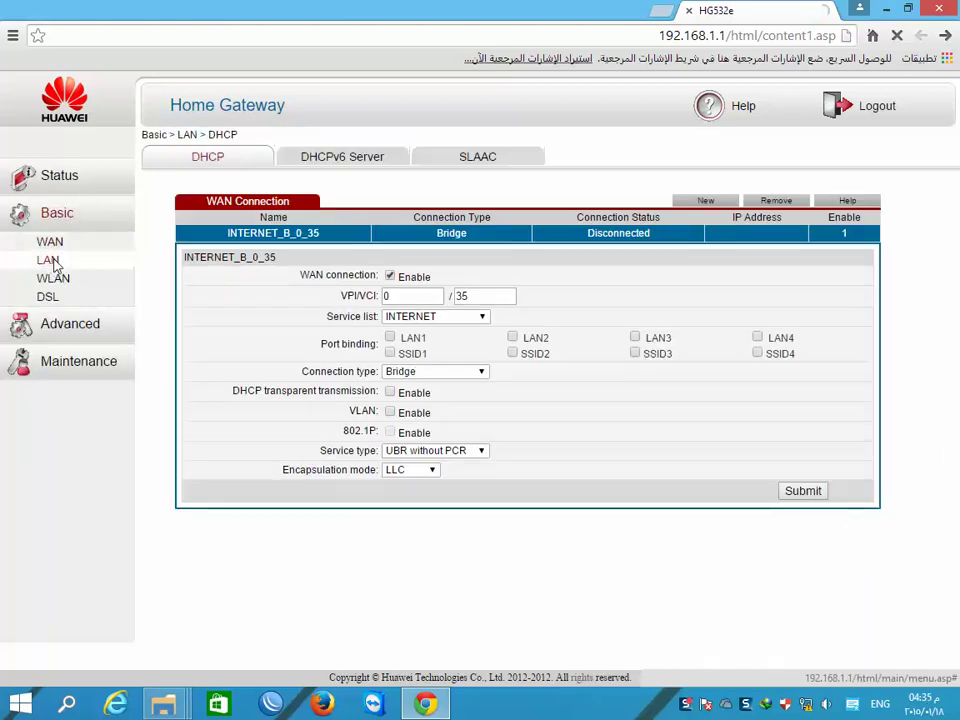
- Tick Enable WLAN on the Basic WLAN page, then open the Maintenance Account page
click(52, 278)
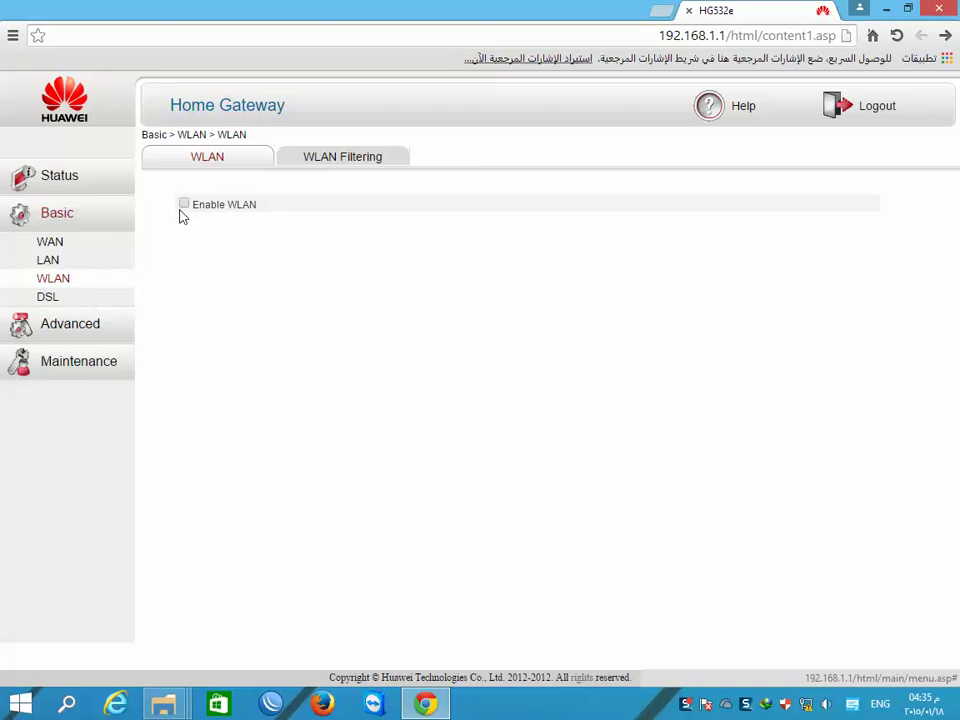
click(182, 212)
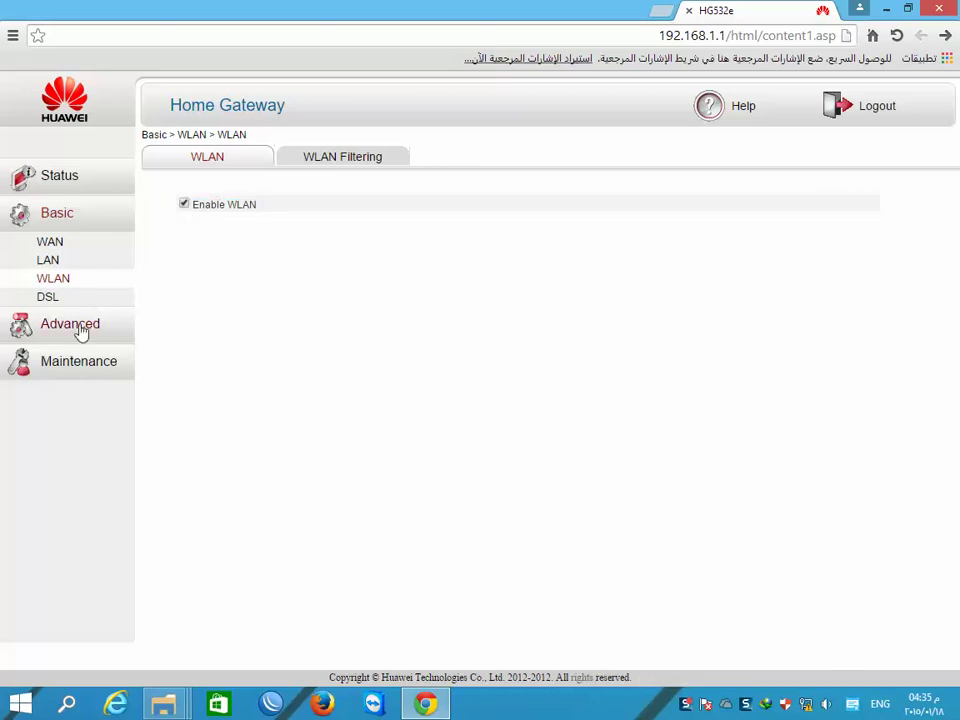
click(60, 364)
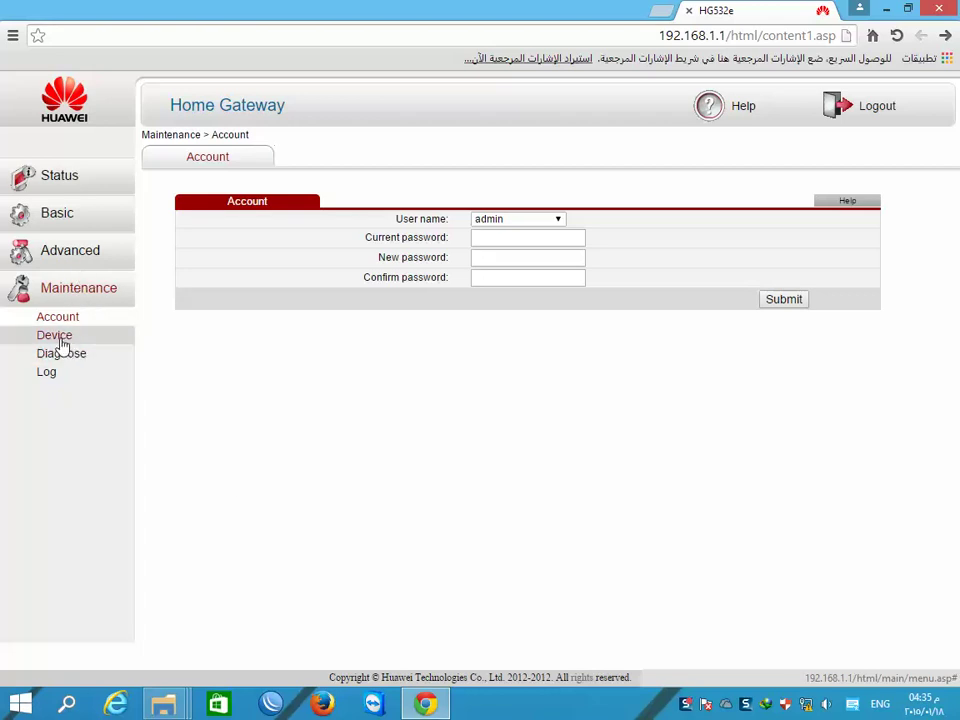
- Flash Desktop\Tedata\Tedata\upgrade_packet.bin through Maintenance > Device > Firmware Upgrade
click(58, 338)
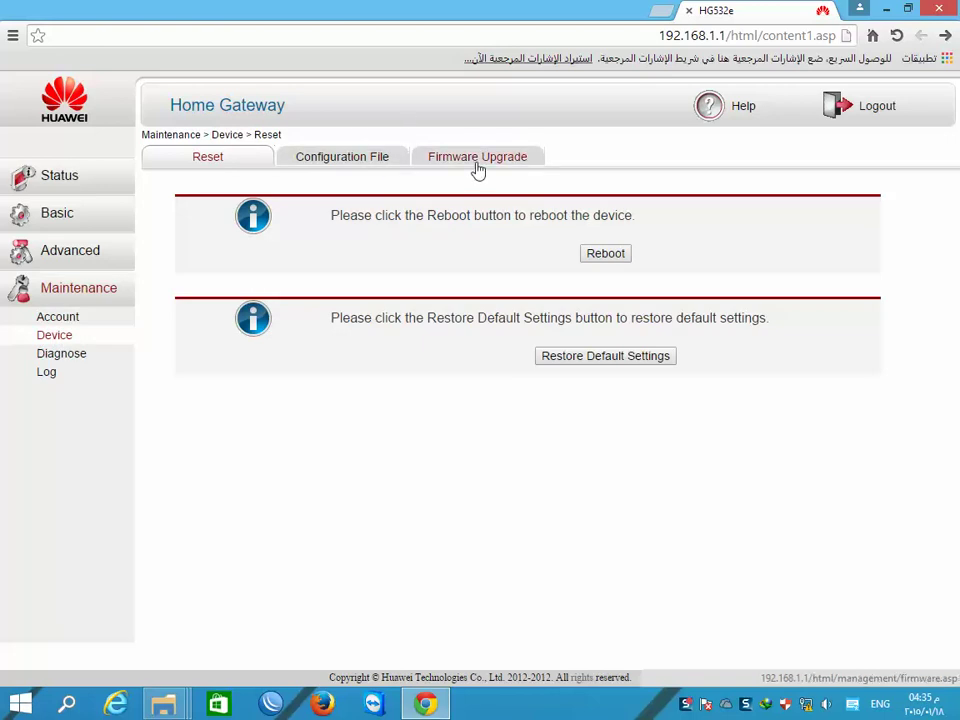
click(477, 169)
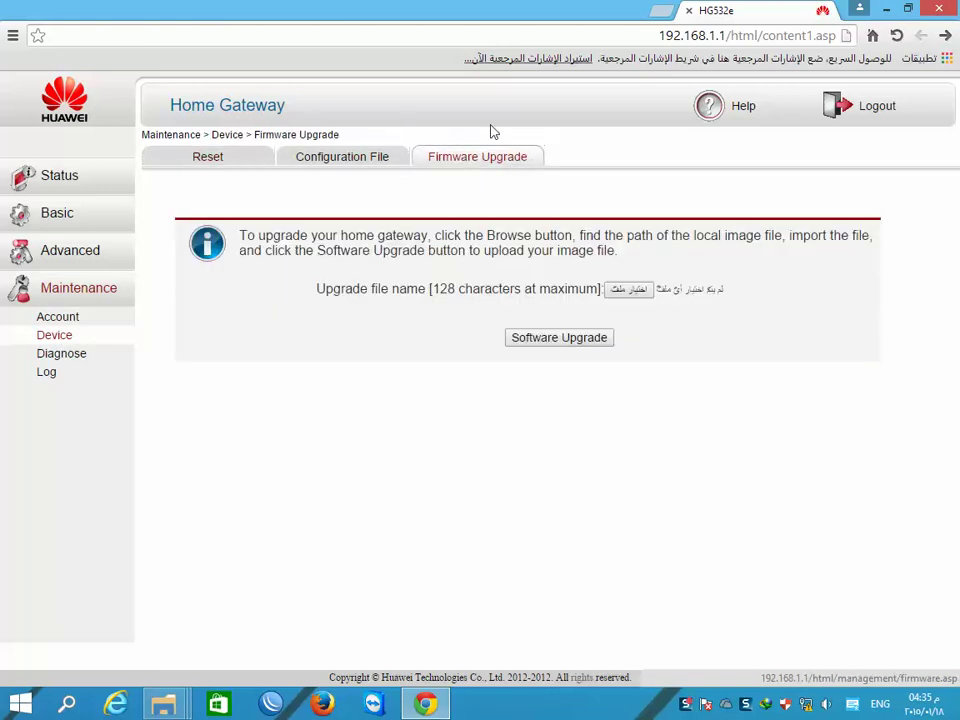
click(630, 290)
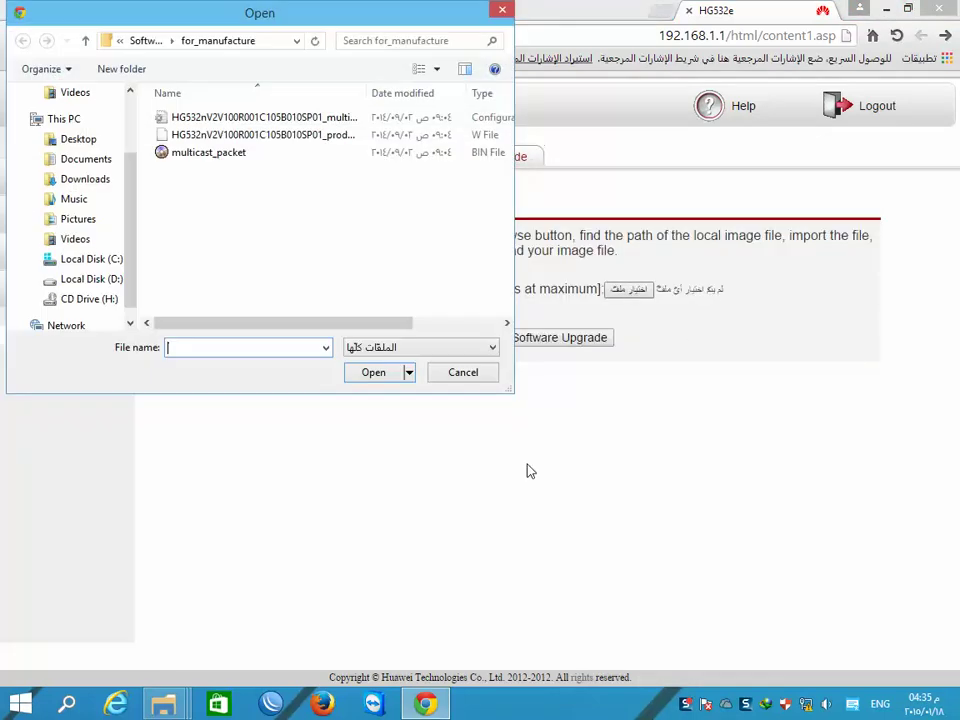
click(84, 140)
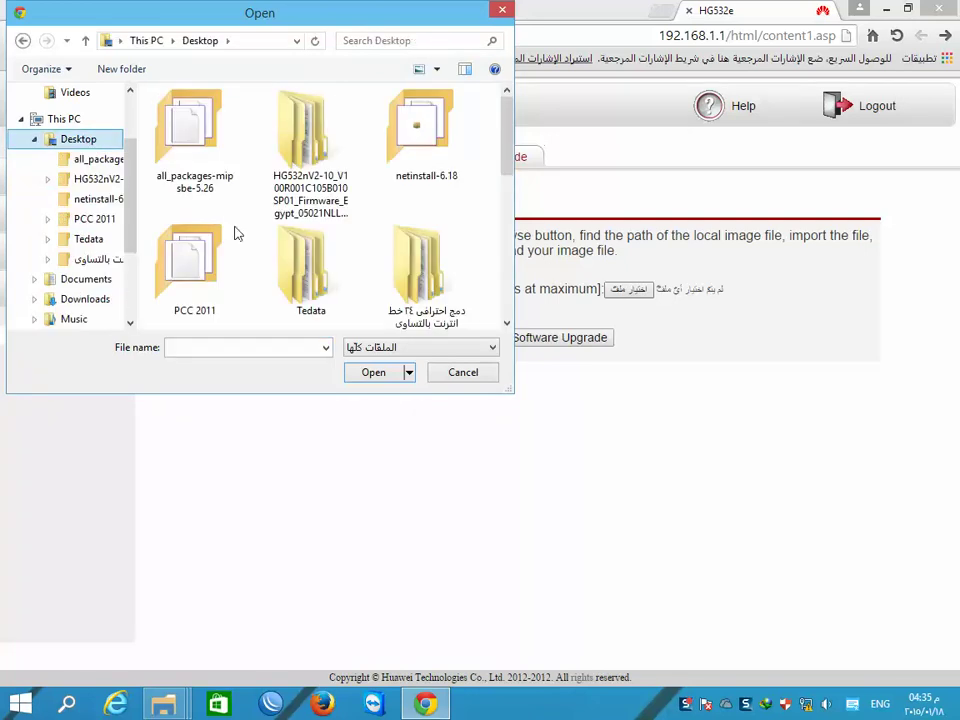
double_click(313, 255)
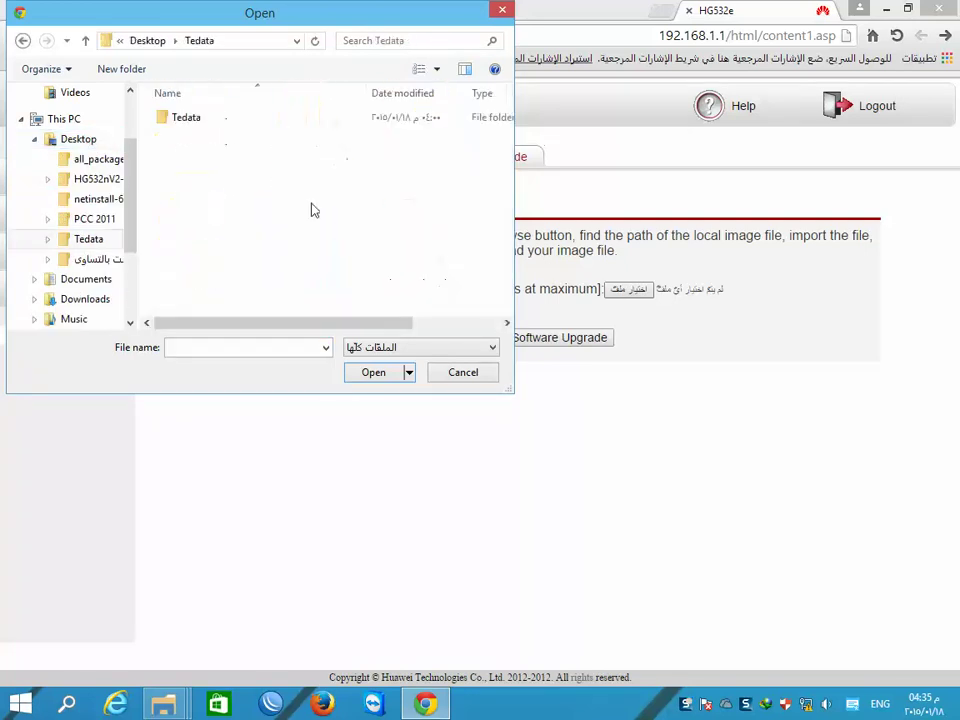
double_click(180, 122)
double_click(216, 122)
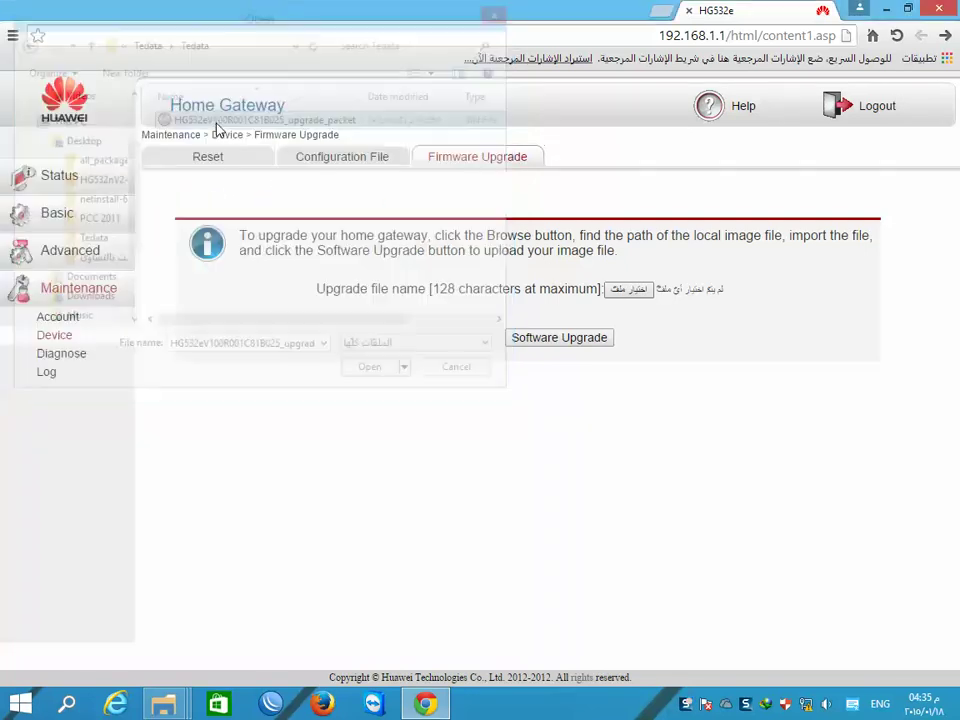
click(549, 341)
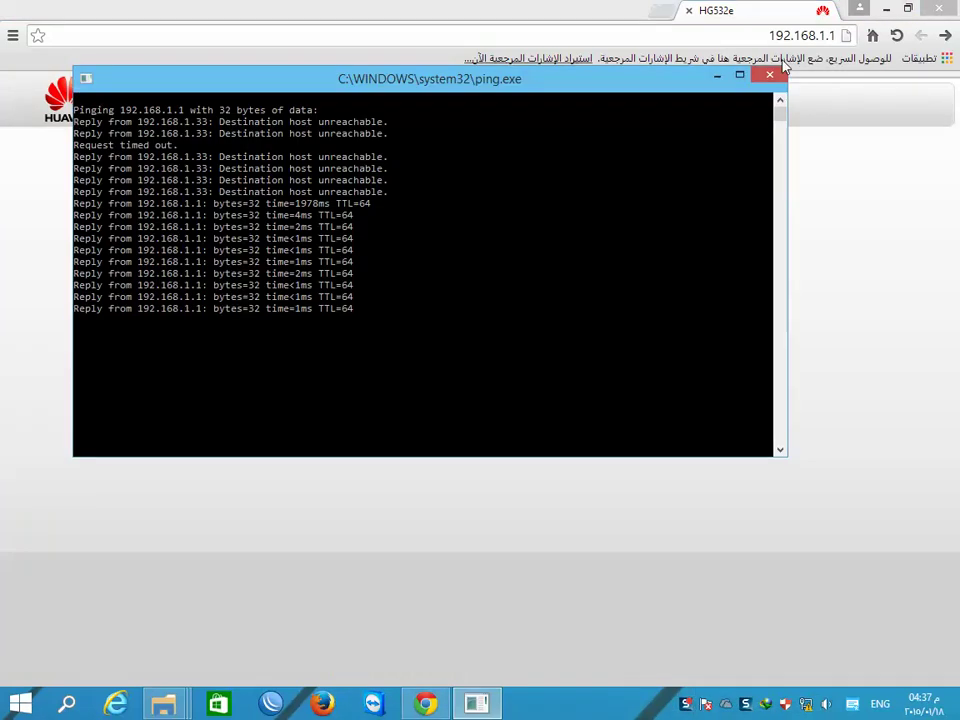
click(768, 78)
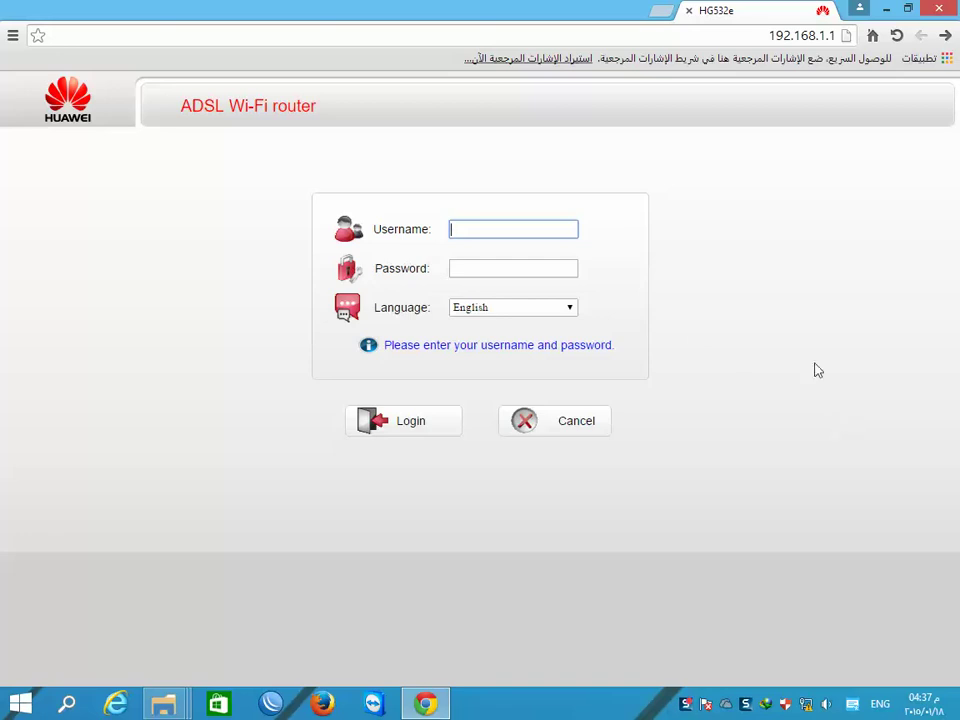
- Keep English selected in the login page's Language dropdown
click(570, 307)
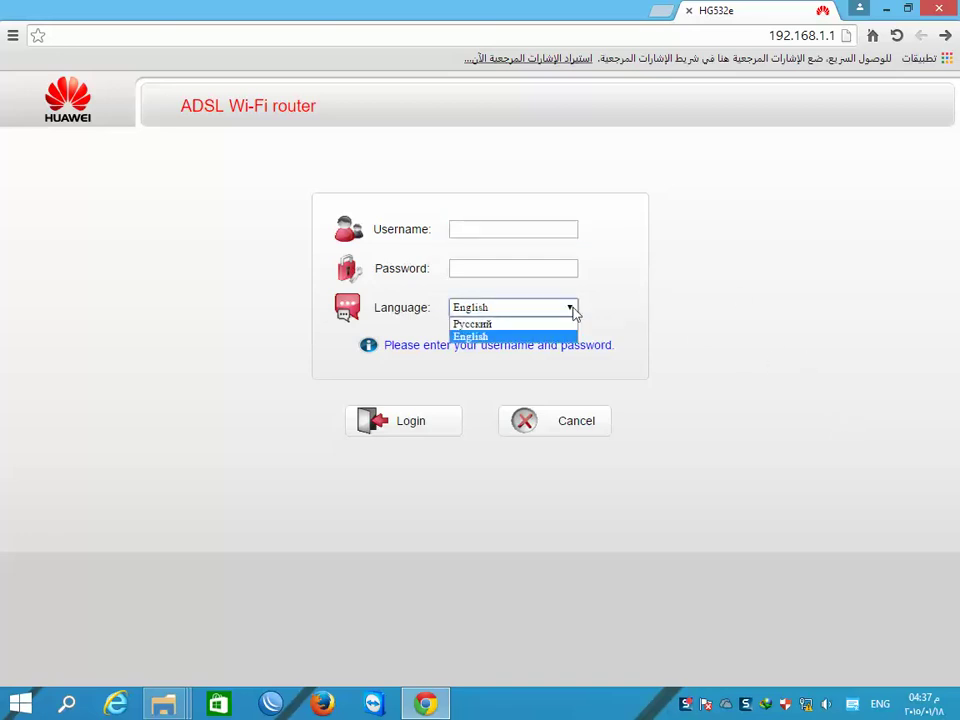
click(572, 310)
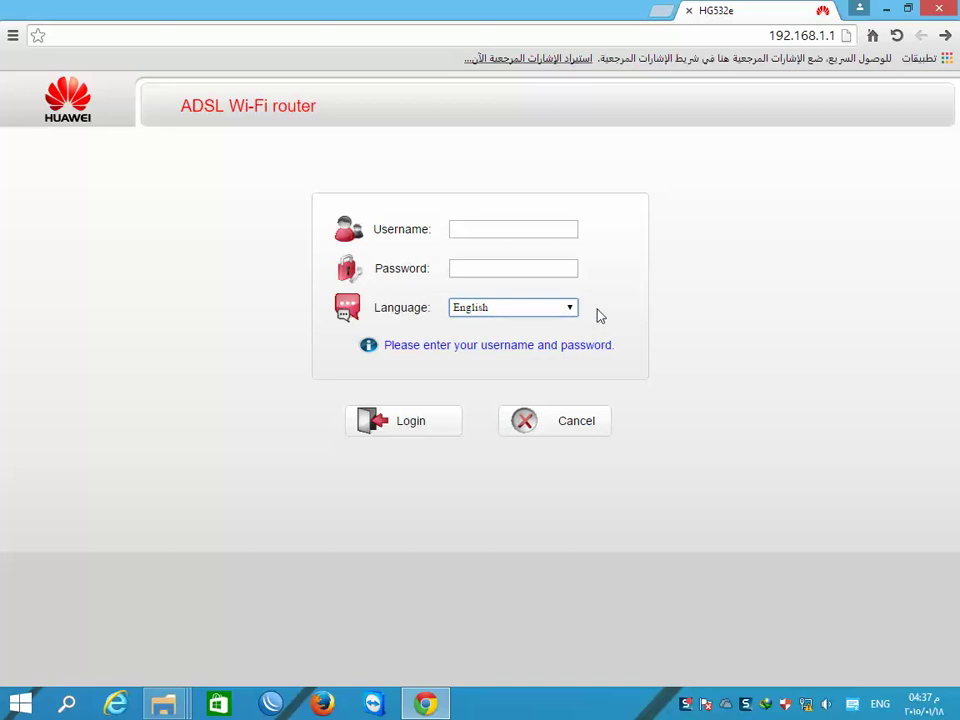
drag(332, 116, 172, 106)
click(219, 122)
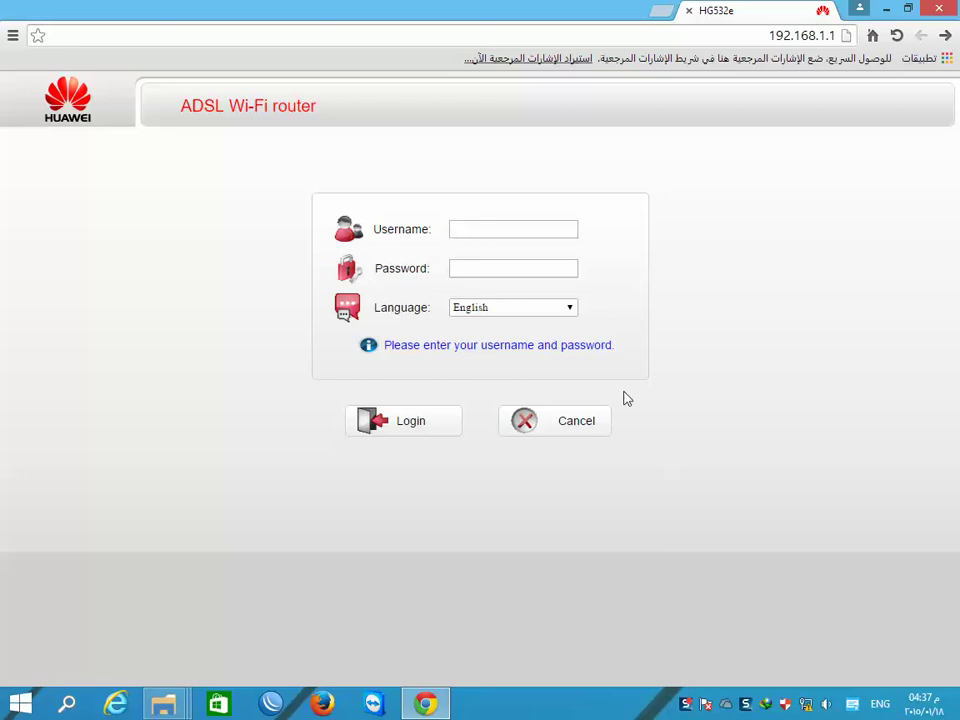
click(570, 310)
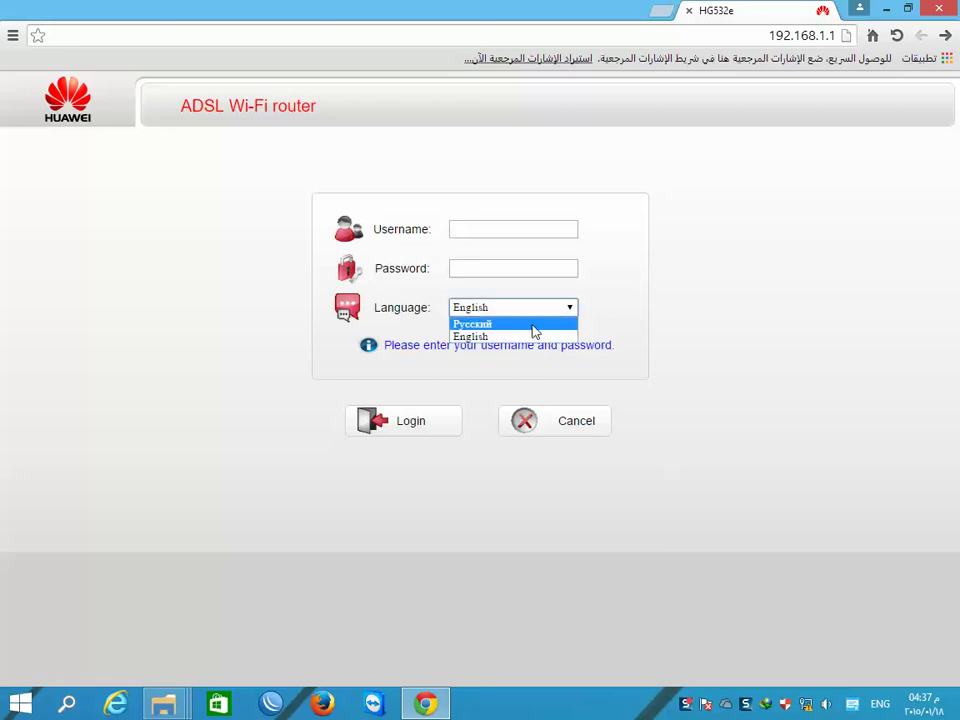
click(620, 323)
- Log in with the router's username and password to see firmware V100R001C81B025
click(478, 232)
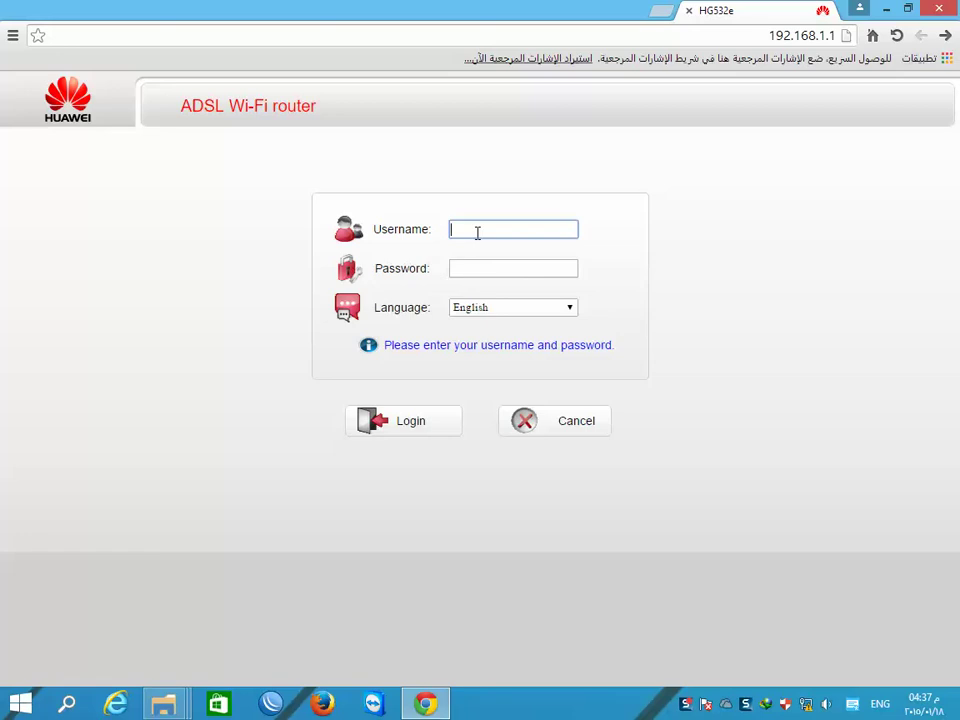
text(admin)
key(Tab)
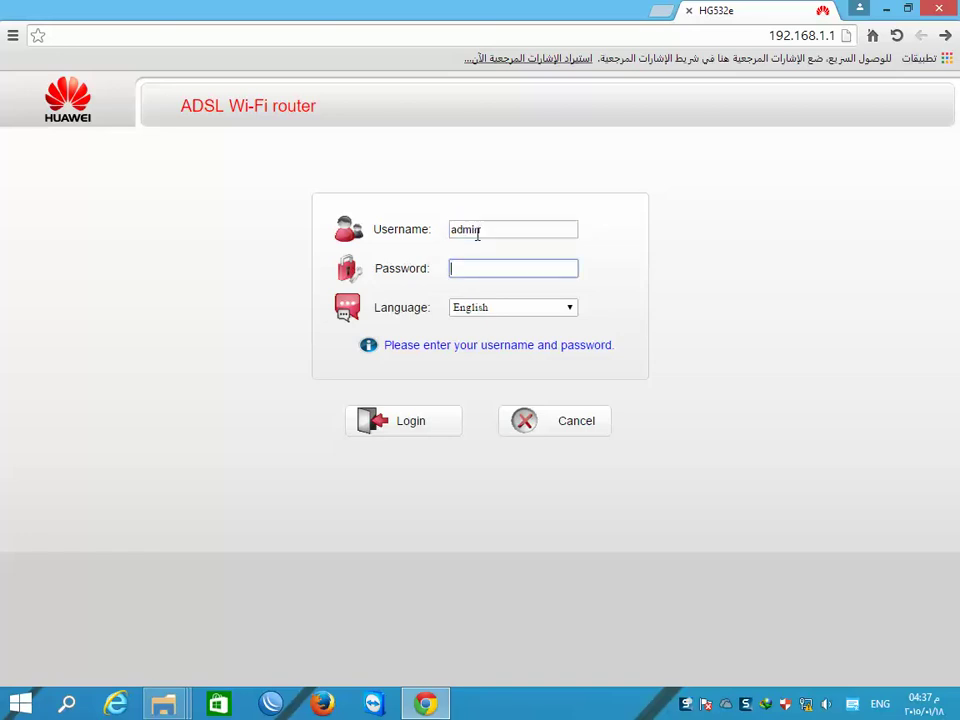
text(admin)
key(Return)
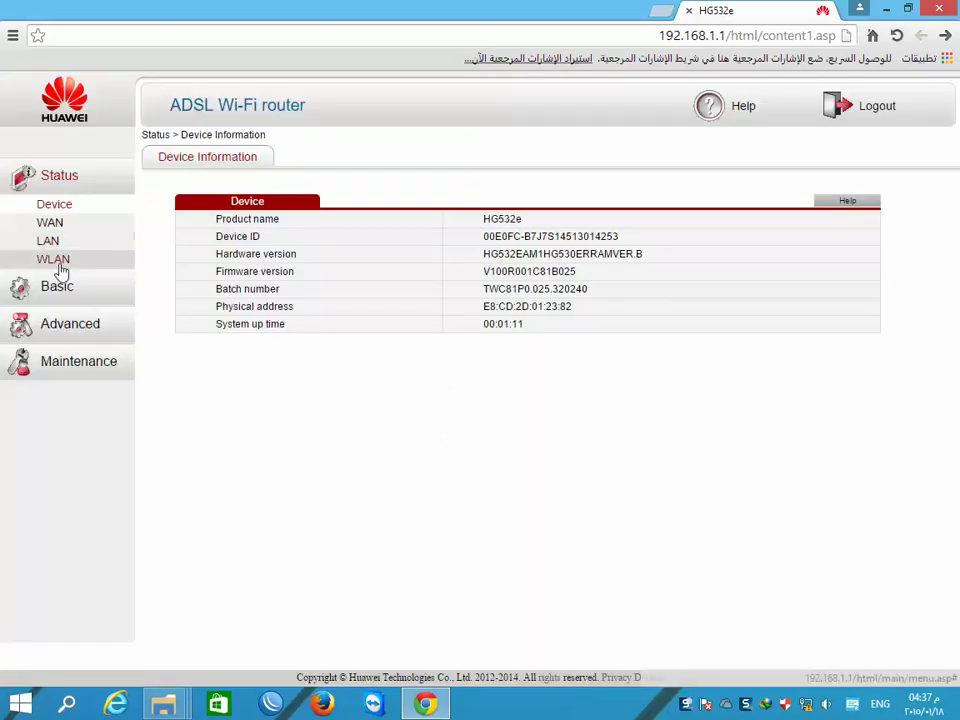
- Restore Default Settings on Maintenance > Device > Reset and confirm with OK
click(74, 334)
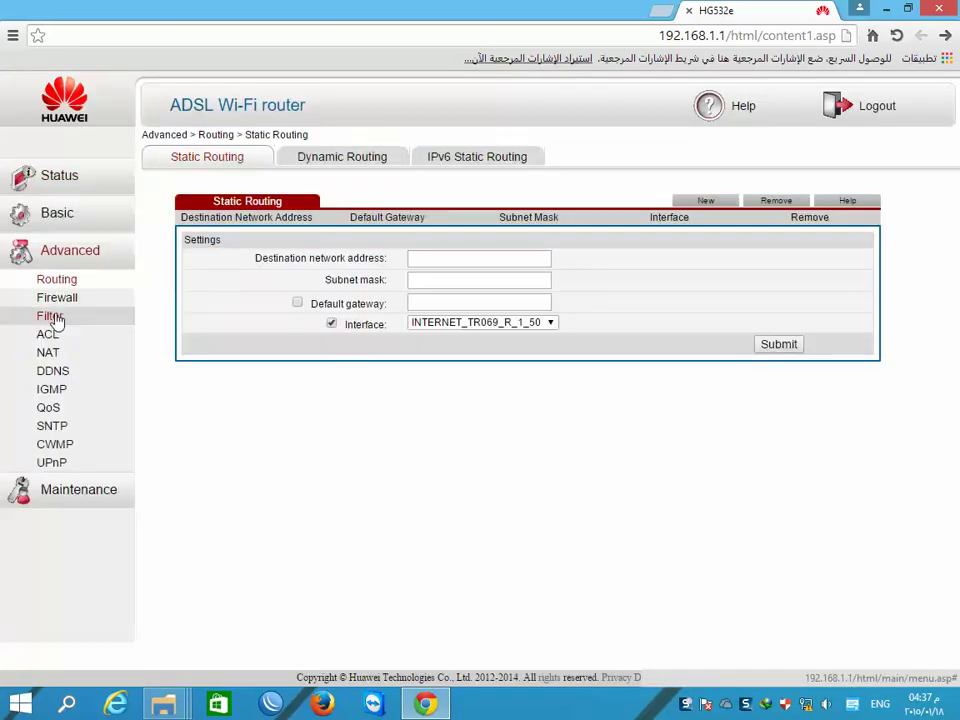
click(80, 494)
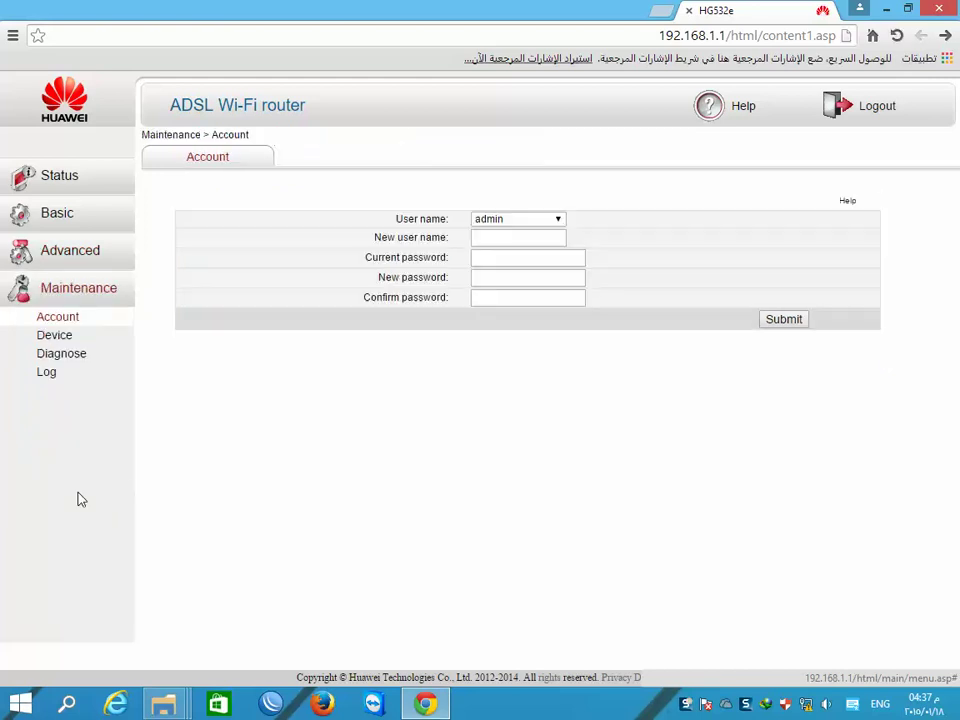
click(60, 338)
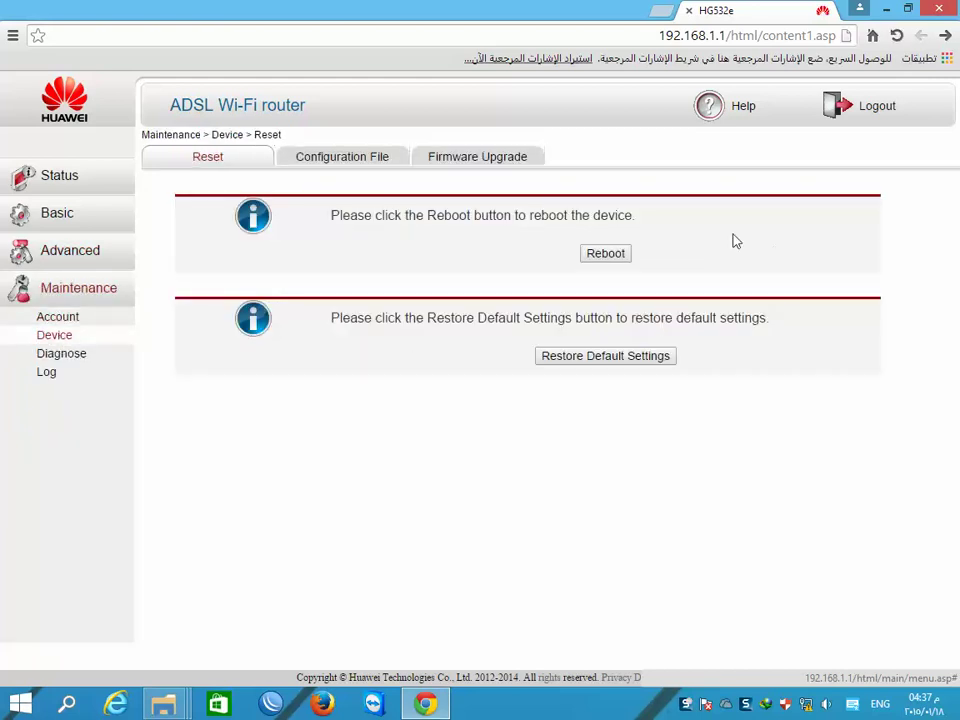
click(603, 358)
click(476, 146)
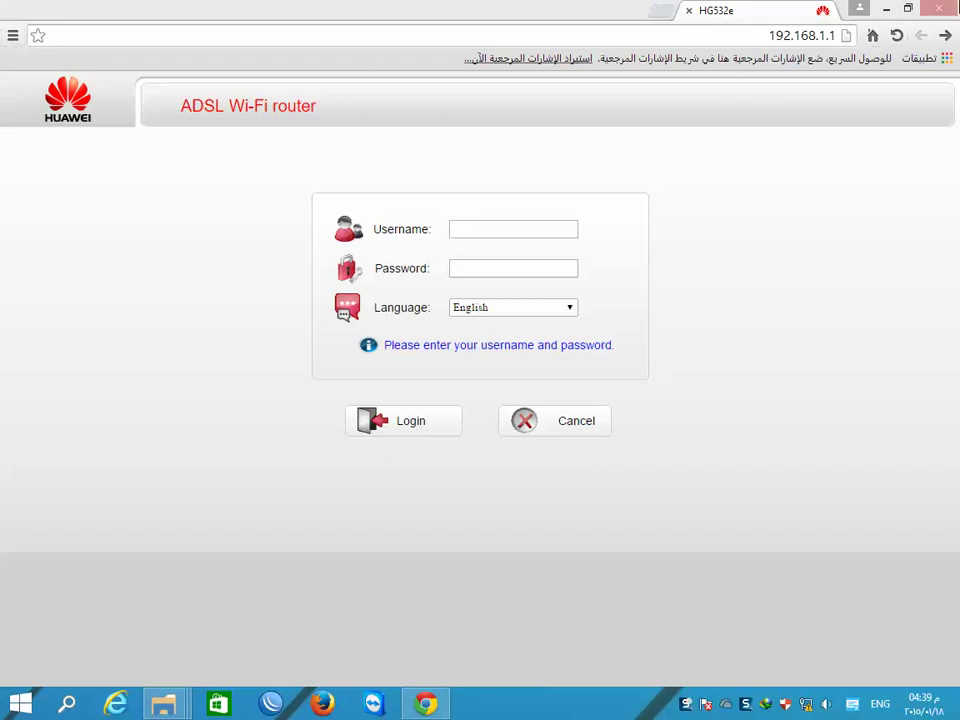
- Log back in to the router as admin after the reset
click(484, 229)
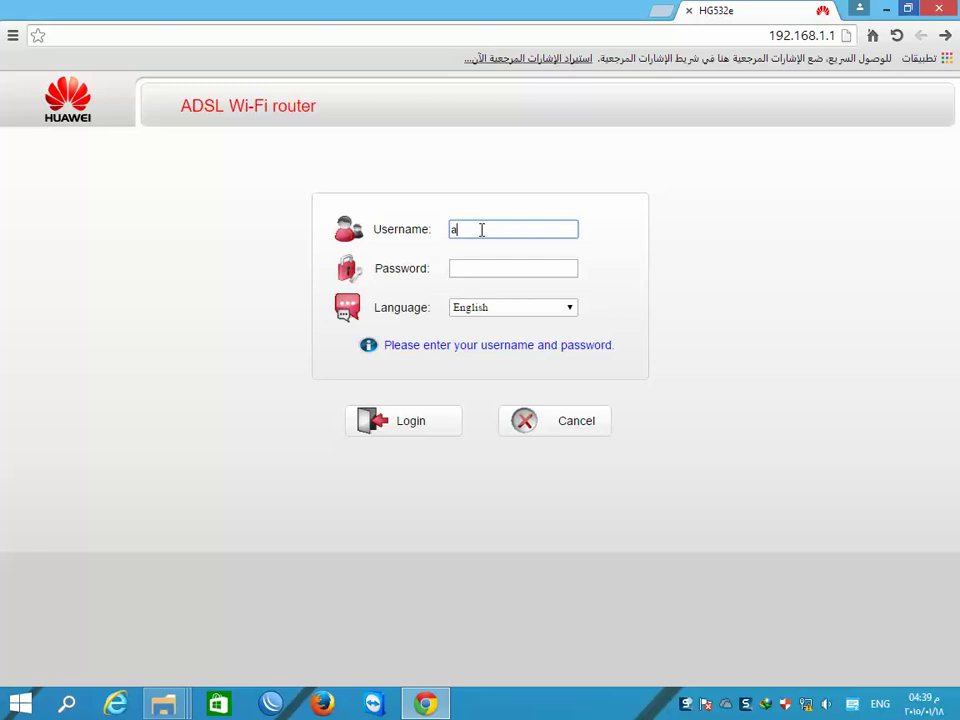
key(Tab)
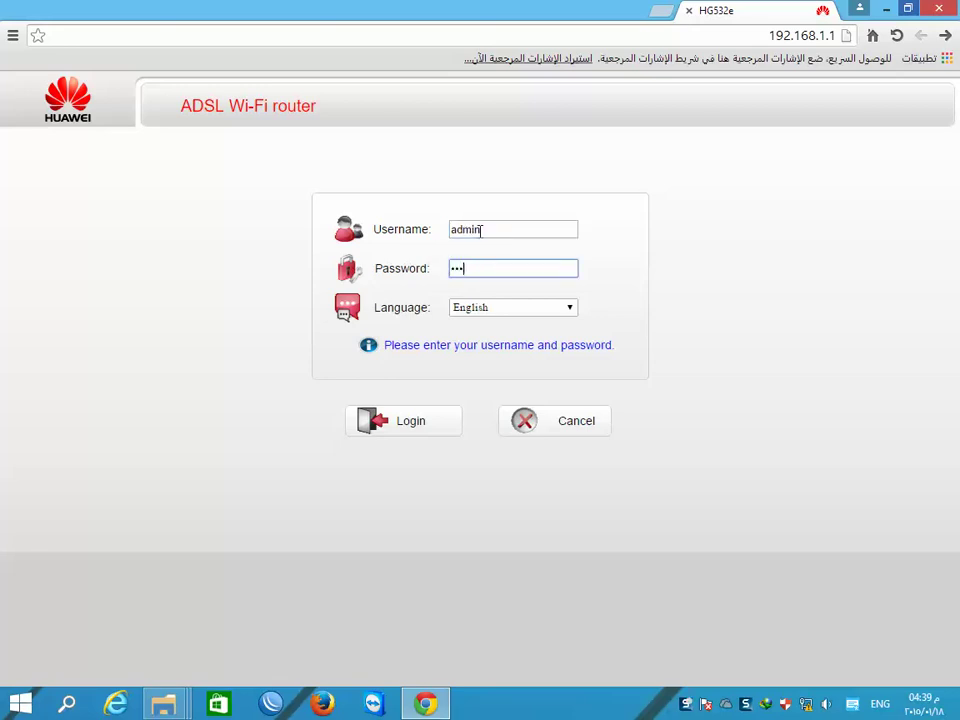
key(Return)
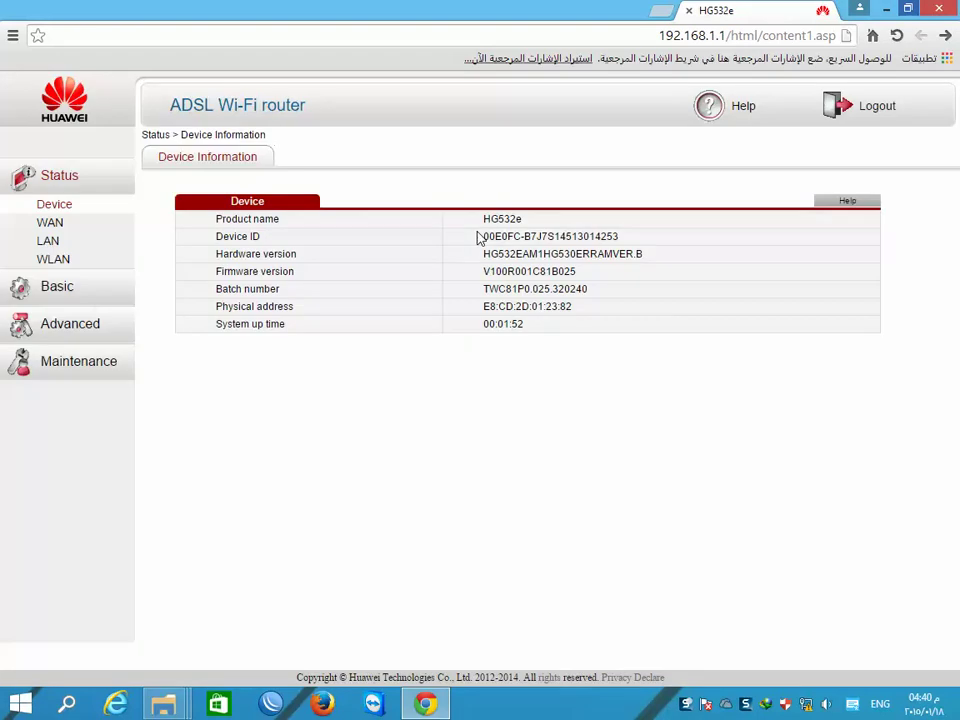
- Inspect the Basic WAN settings and the WLAN SSID name, then view Advanced Static Routing
click(57, 291)
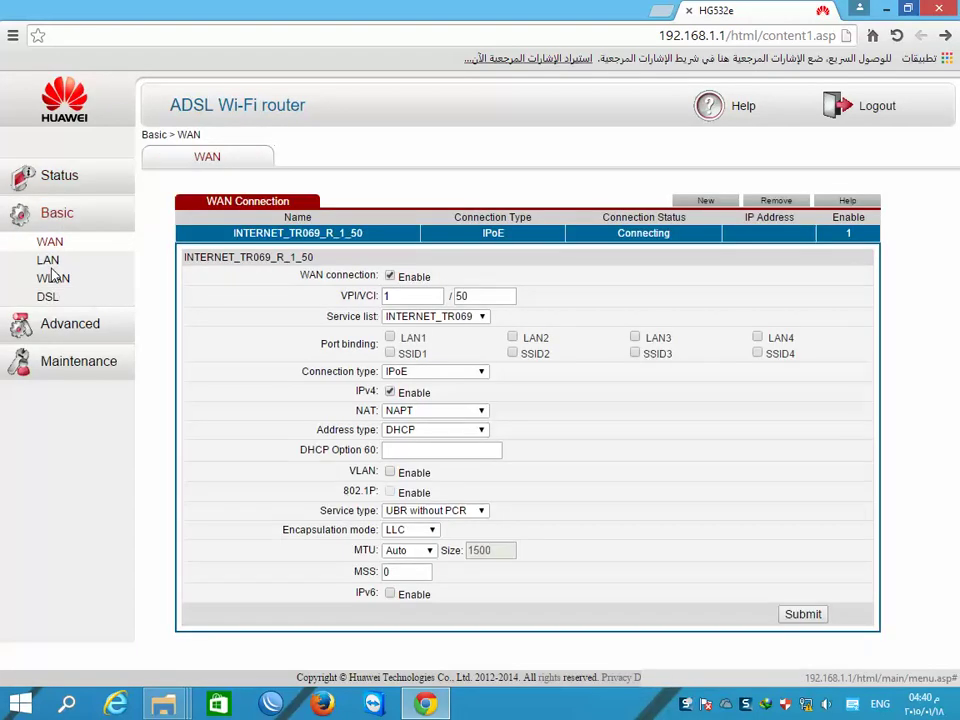
click(55, 280)
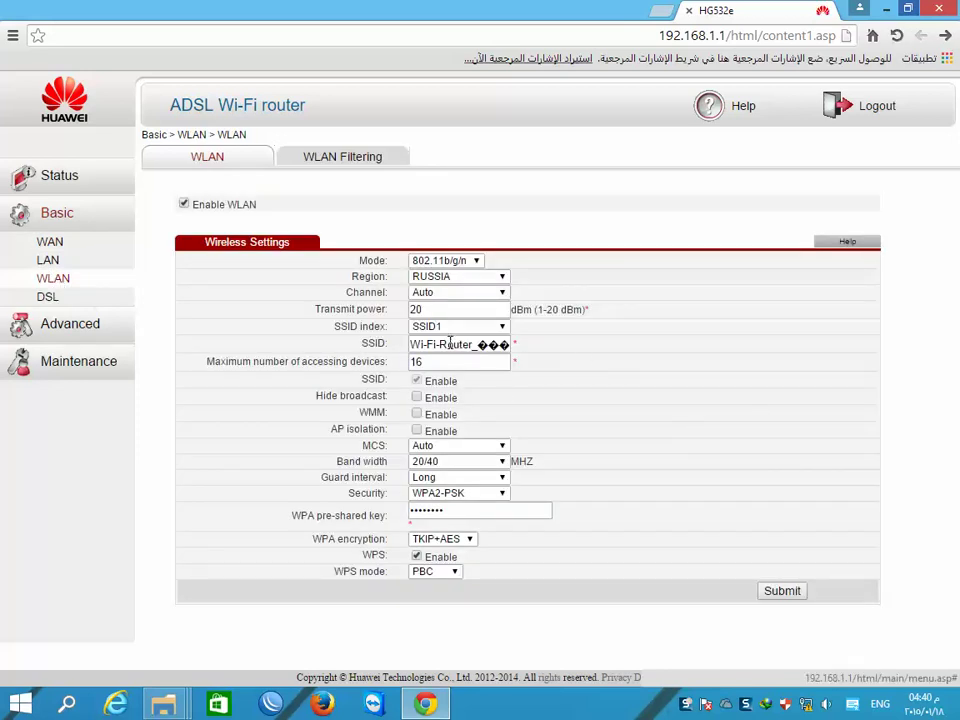
drag(442, 345, 573, 347)
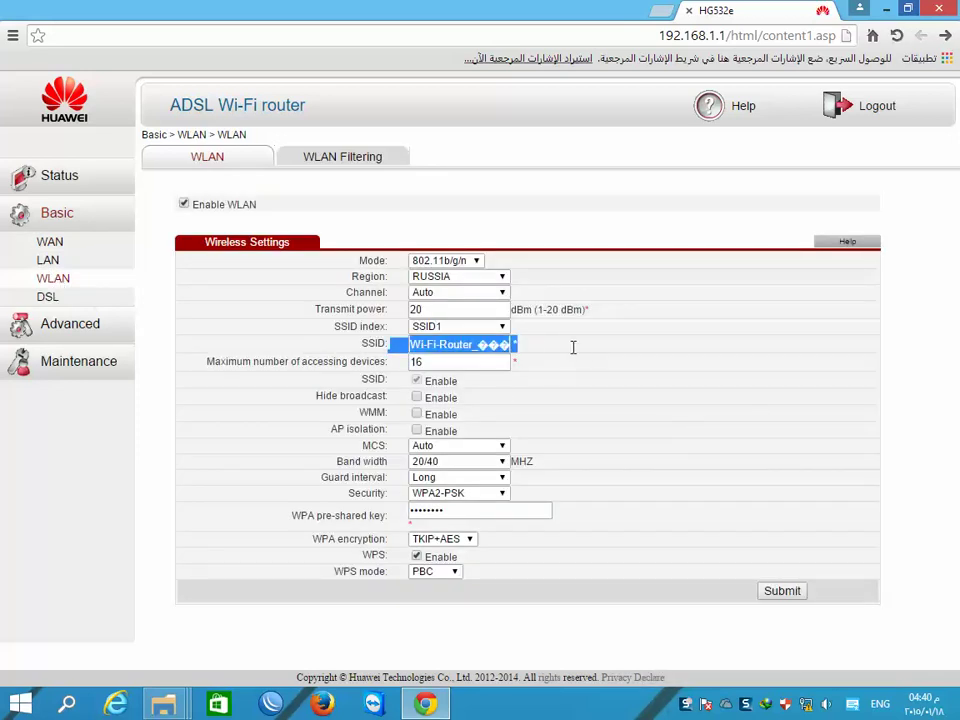
click(505, 348)
drag(505, 348, 412, 346)
click(465, 350)
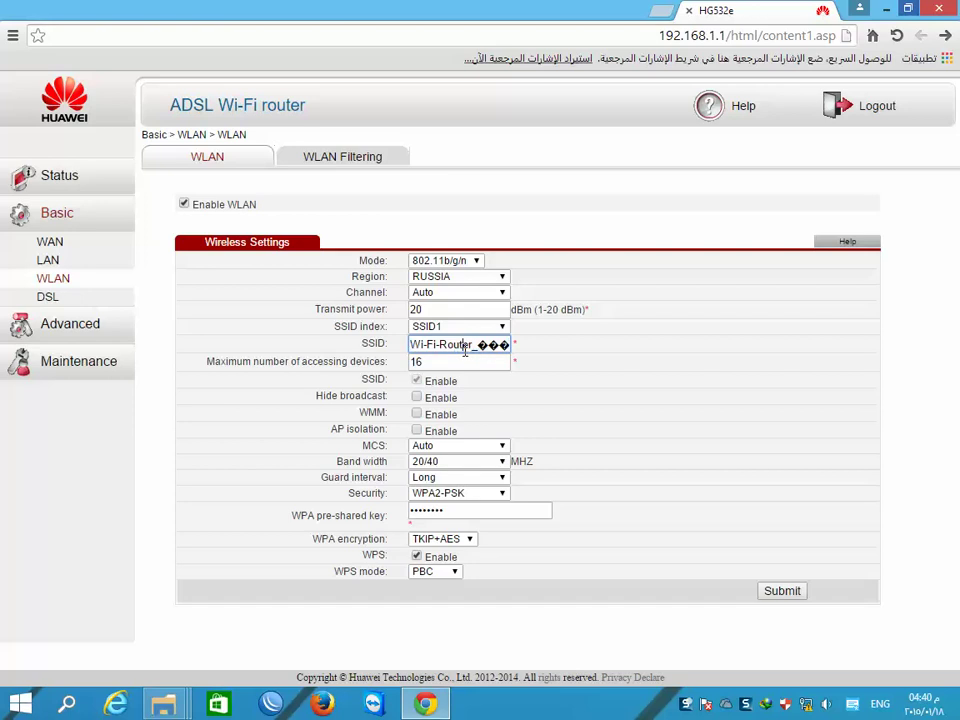
drag(474, 345, 565, 348)
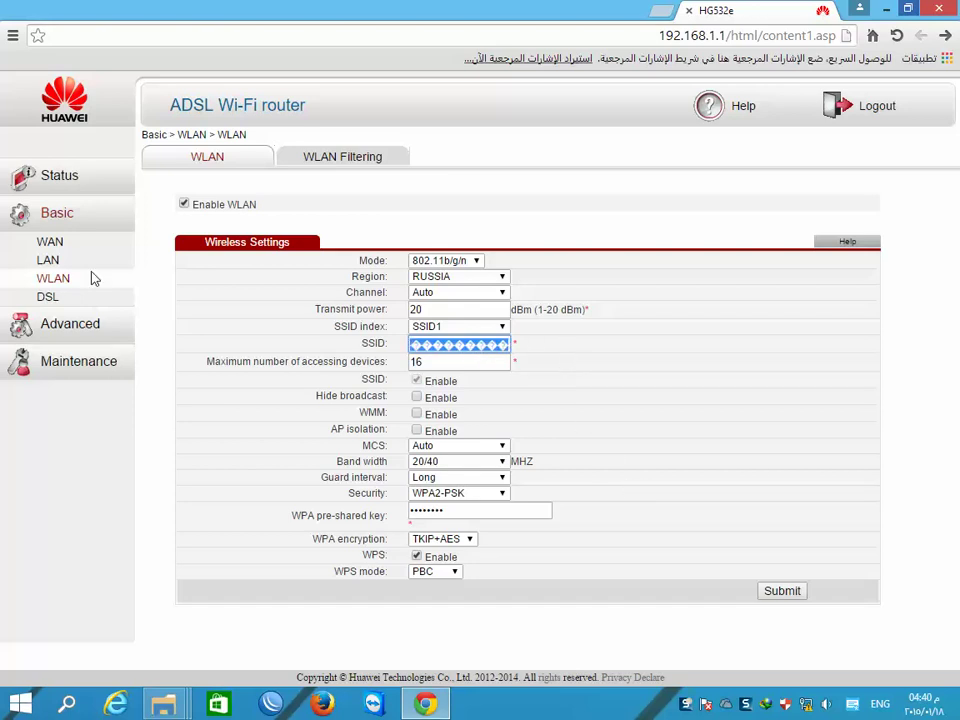
click(64, 330)
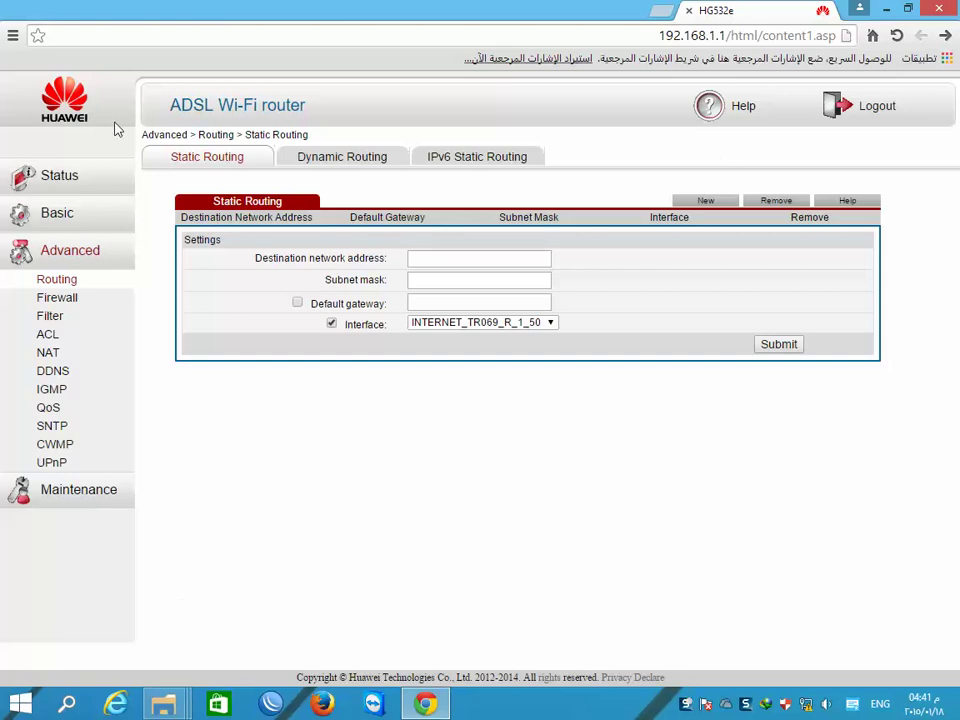
- Open Chrome's Clear browsing data dialog from the advanced settings
click(13, 35)
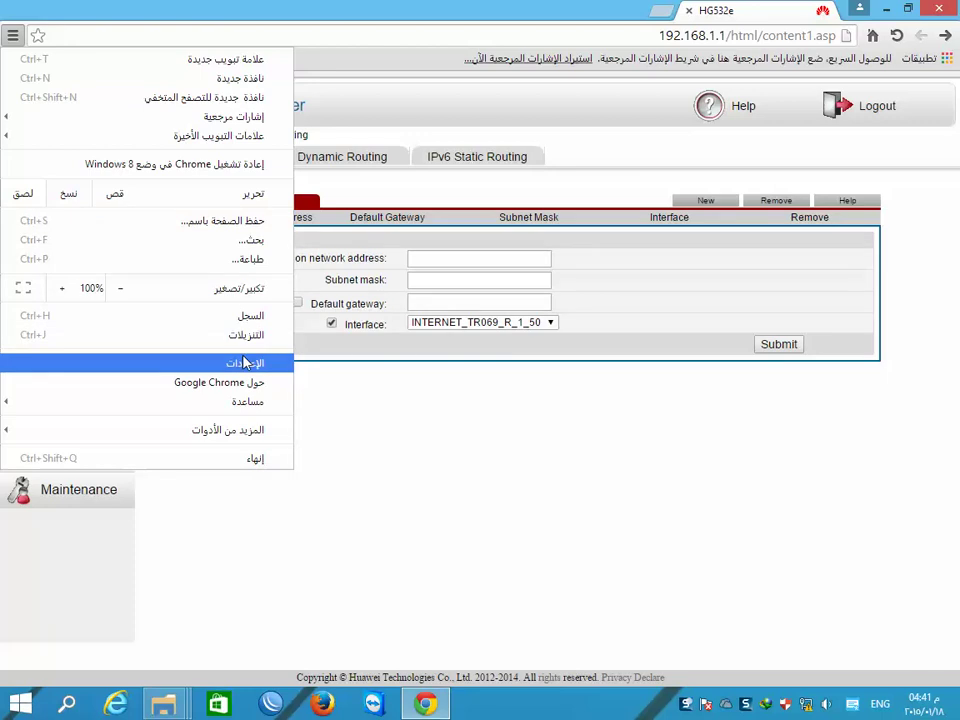
click(245, 364)
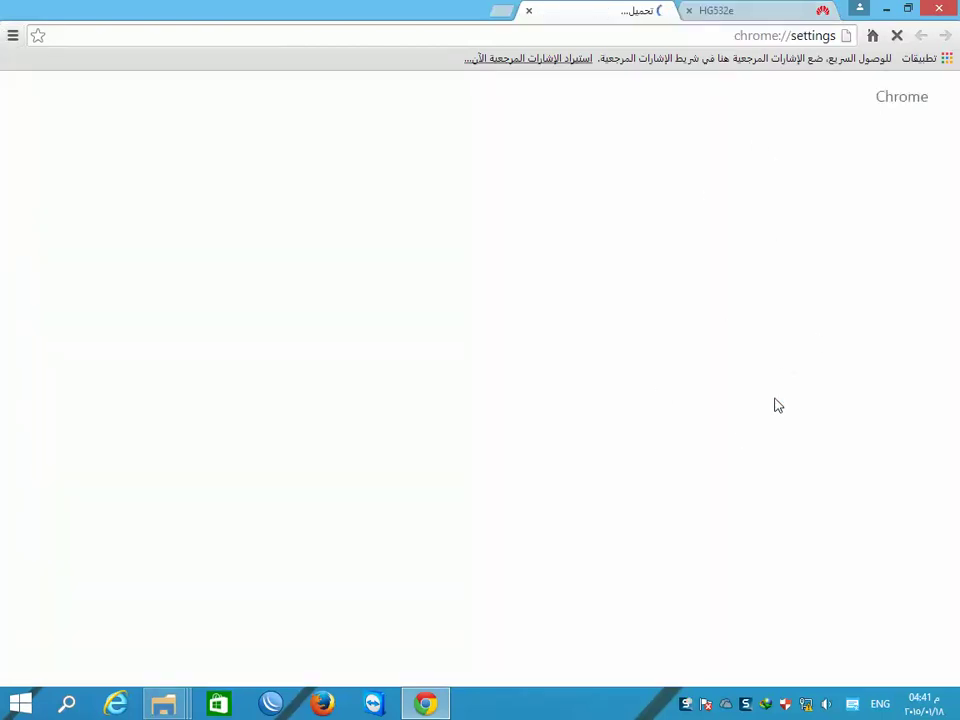
scroll(770, 505, down, 3)
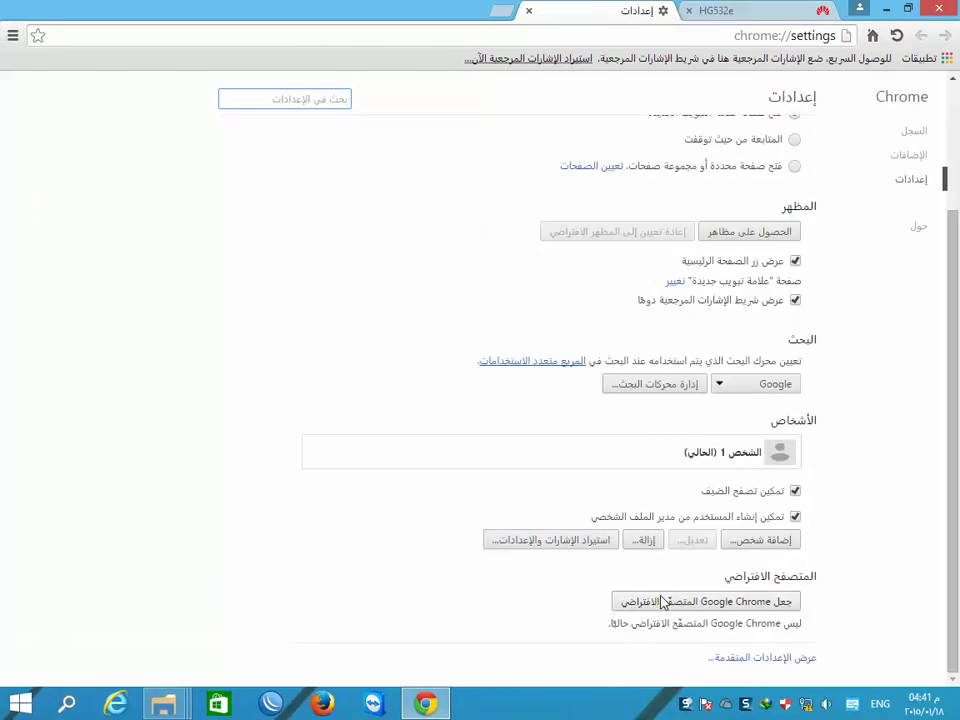
scroll(730, 545, up, 3)
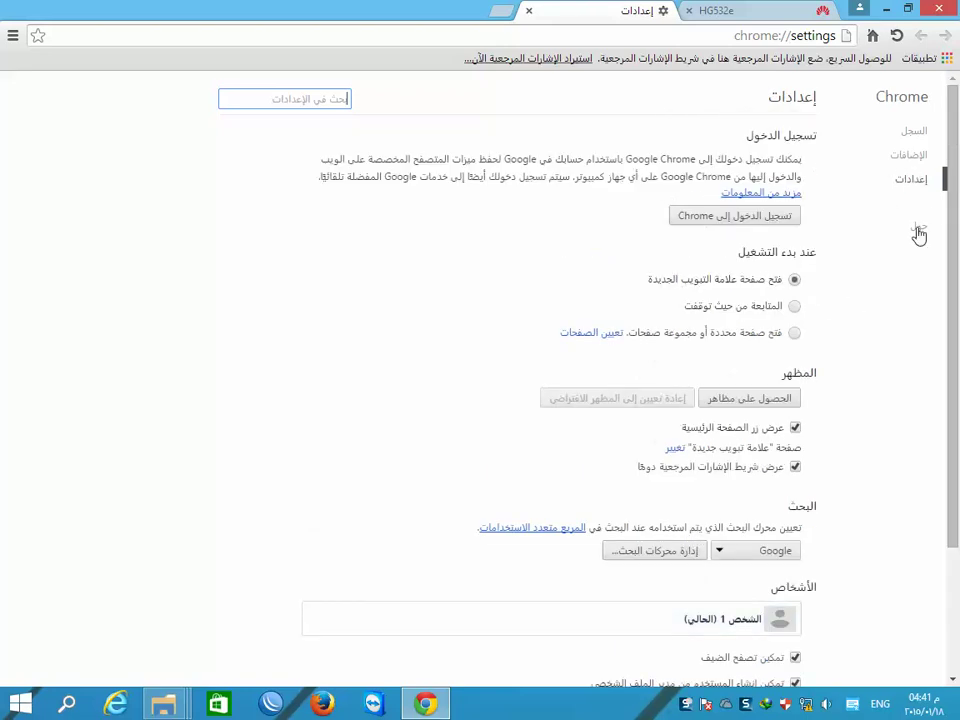
scroll(660, 380, down, 3)
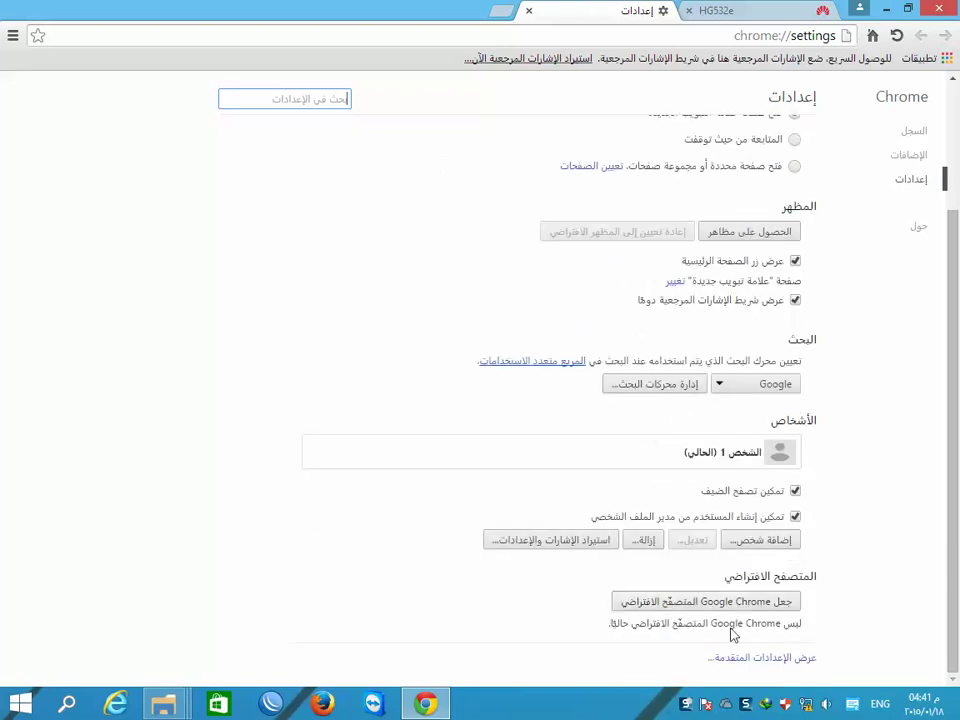
click(758, 658)
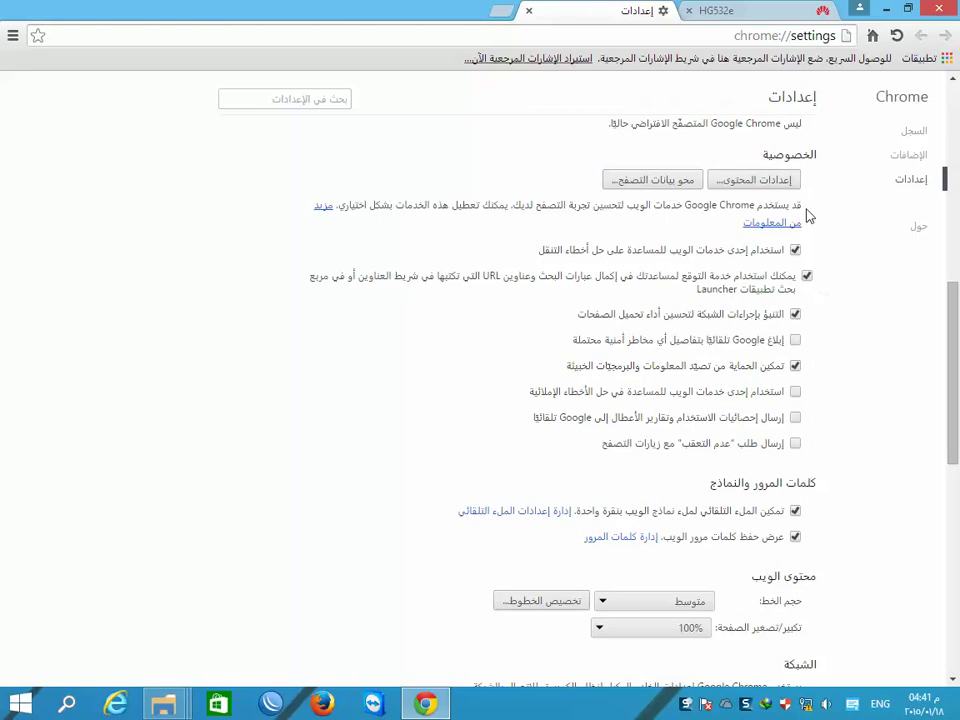
click(658, 184)
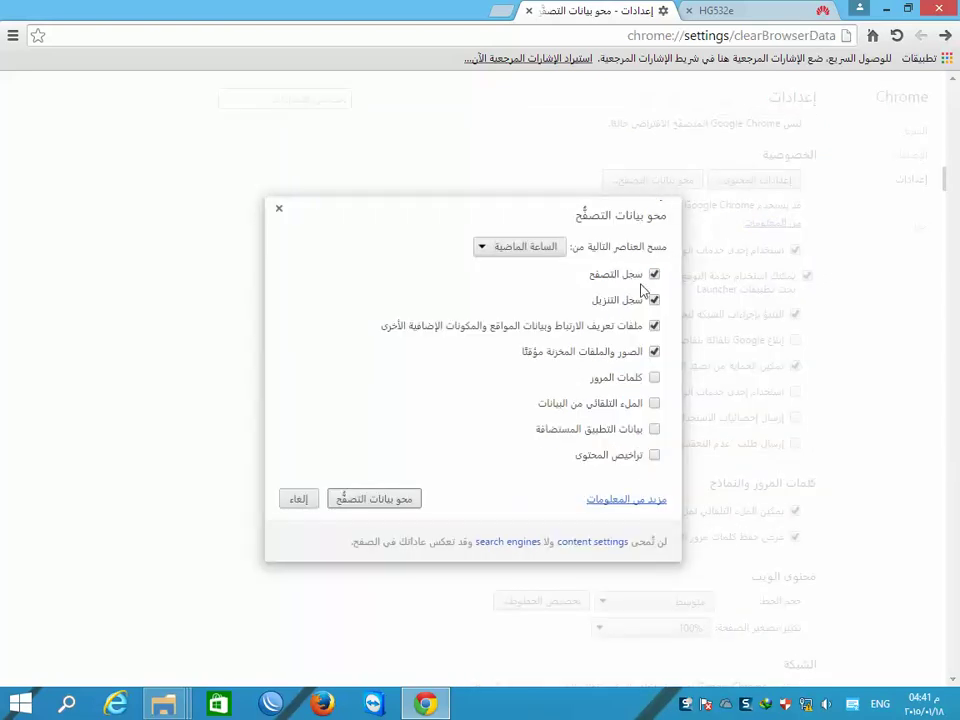
- Tick passwords, autofill, hosted app data and content licenses, clear the data, and return to Chrome
click(654, 379)
click(654, 404)
click(654, 429)
click(654, 456)
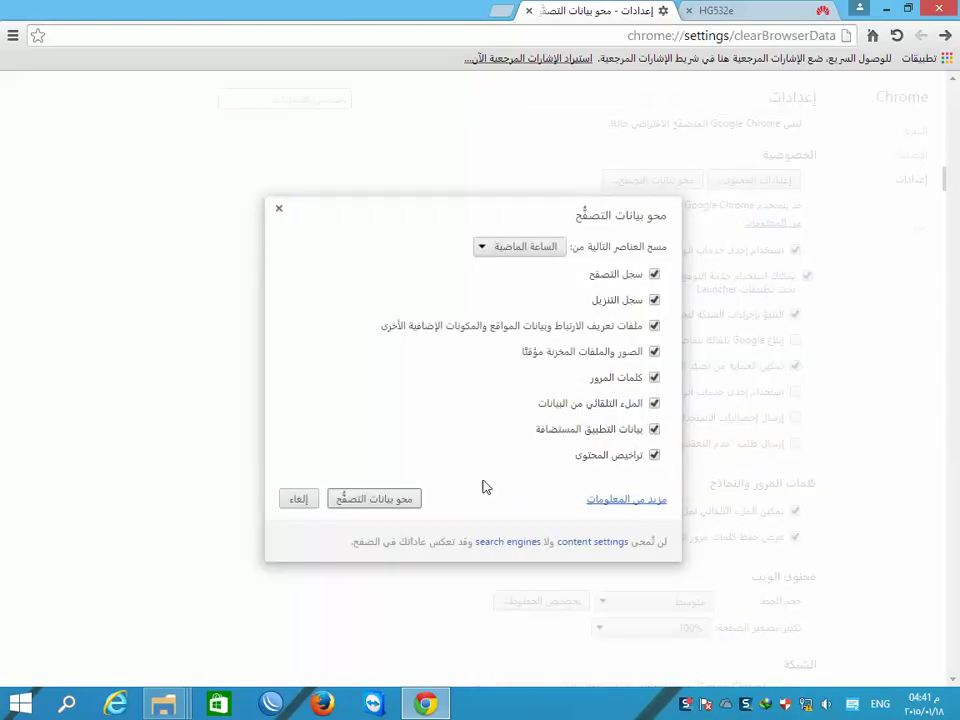
click(380, 500)
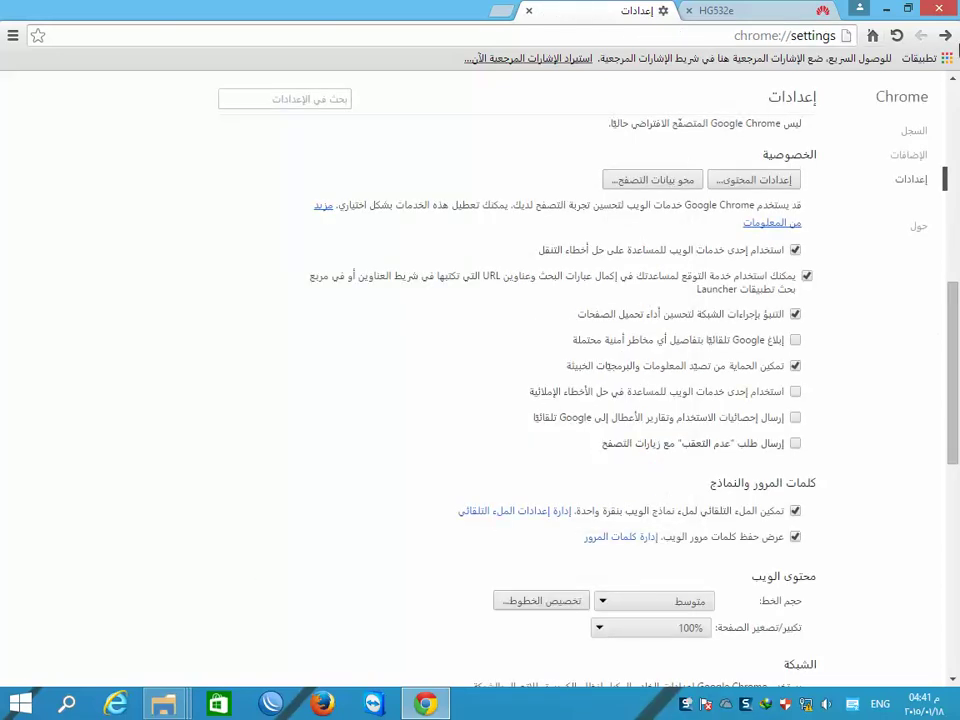
click(750, 14)
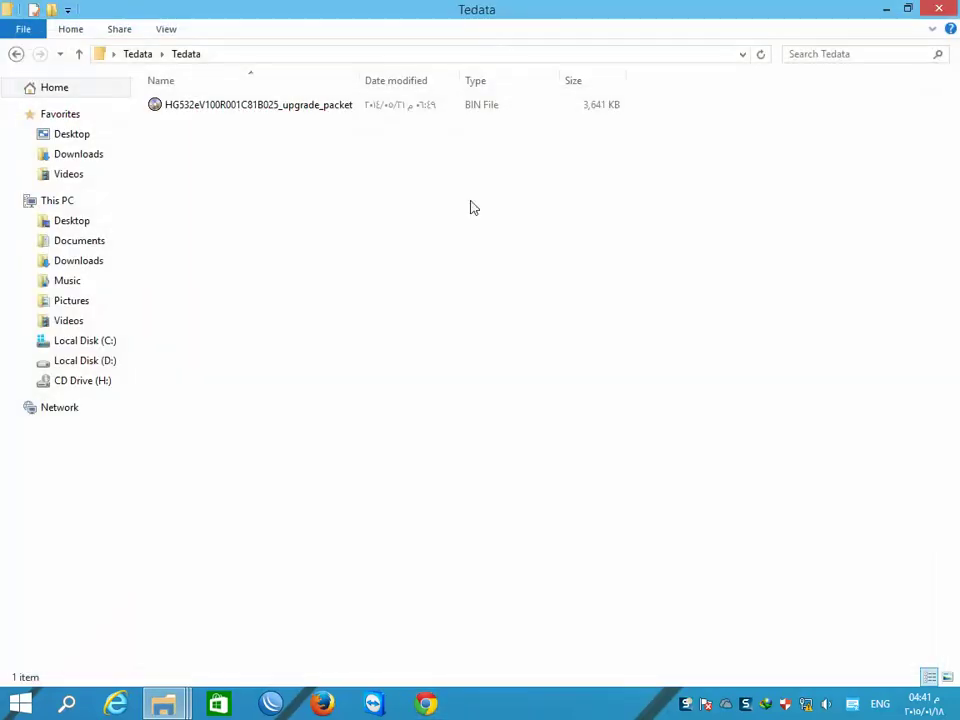
click(438, 703)
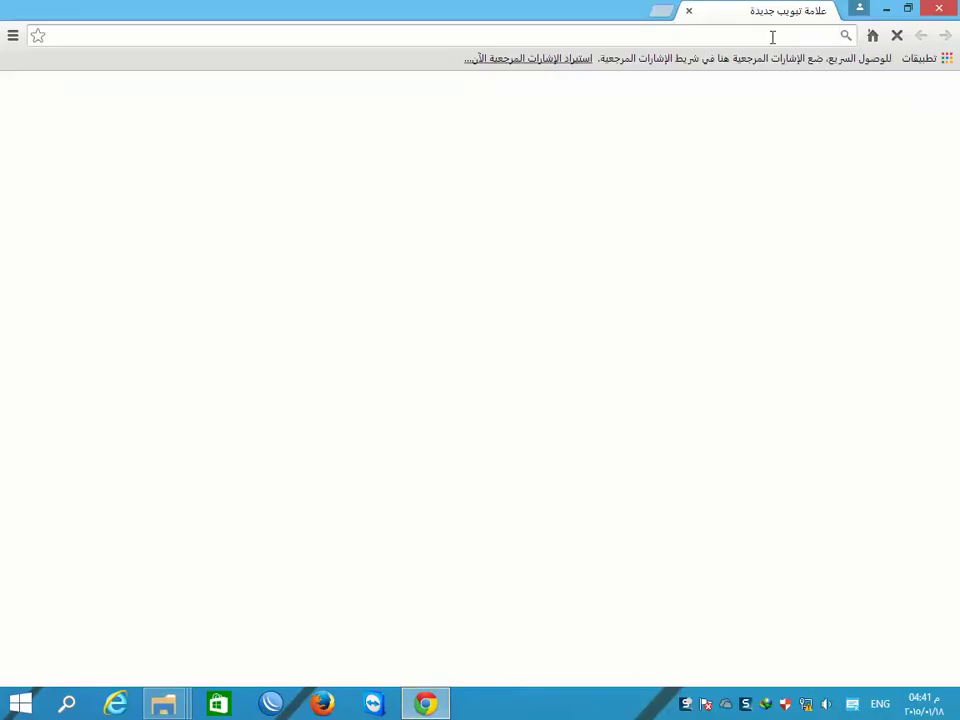
- Load the MTS login page at 192.168.1.1 and switch its language to English
click(772, 36)
text(192.168.1.)
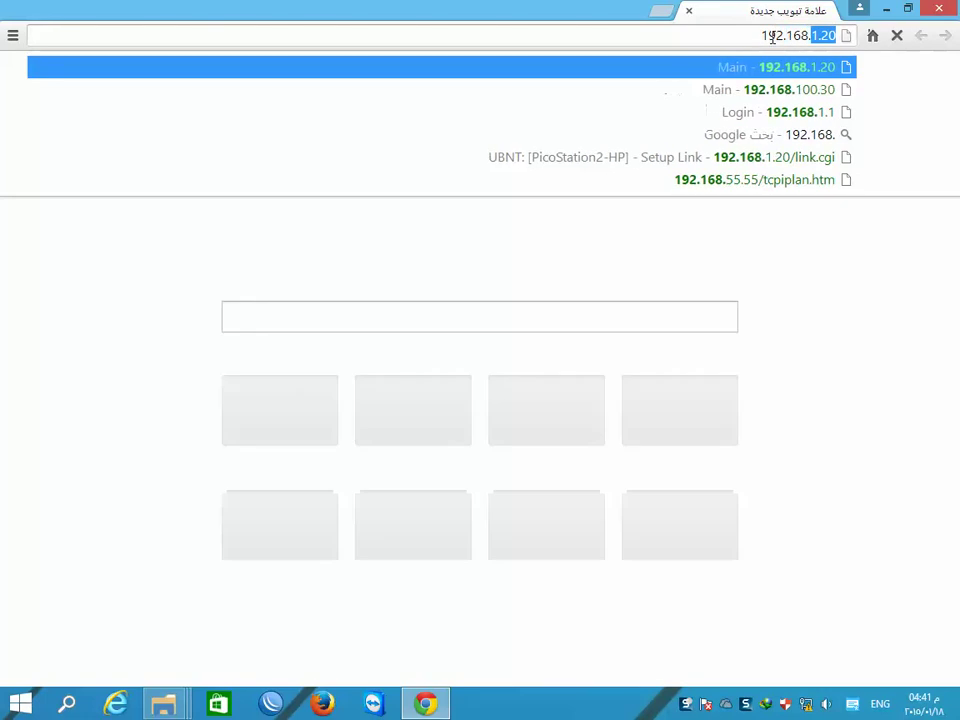
text(1.)
key(Return)
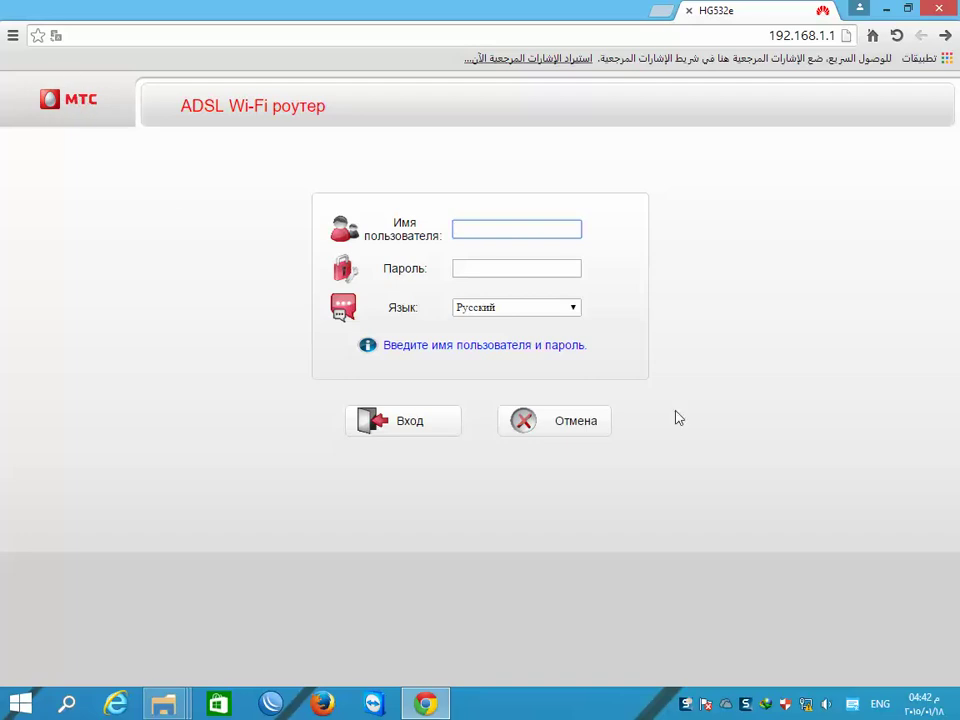
click(573, 309)
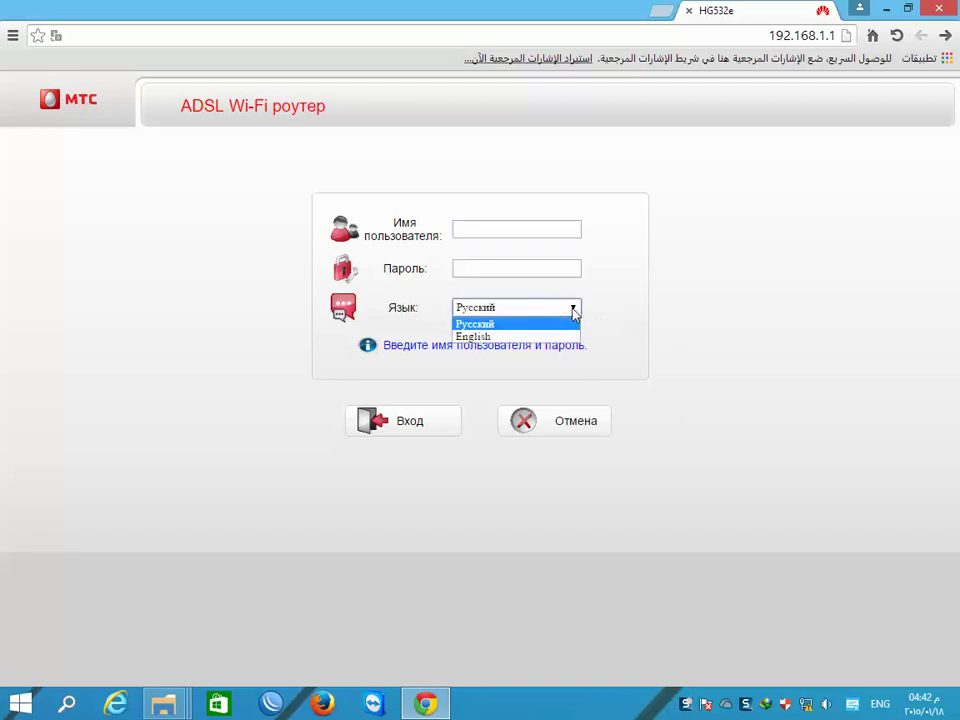
click(522, 337)
- Sign in with the admin username and password
click(493, 231)
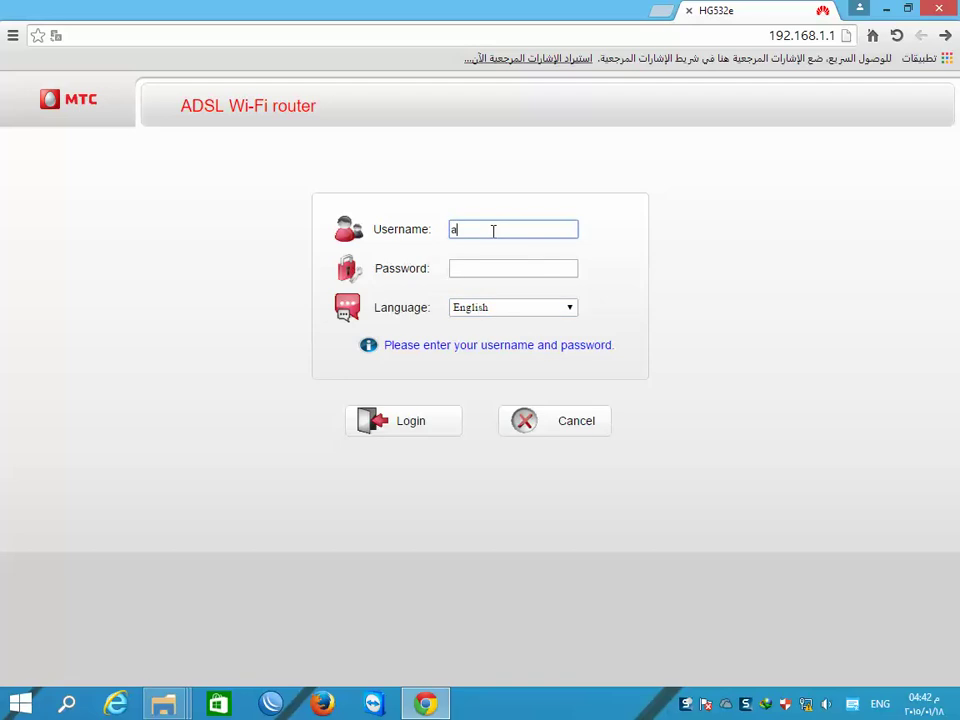
key(Tab)
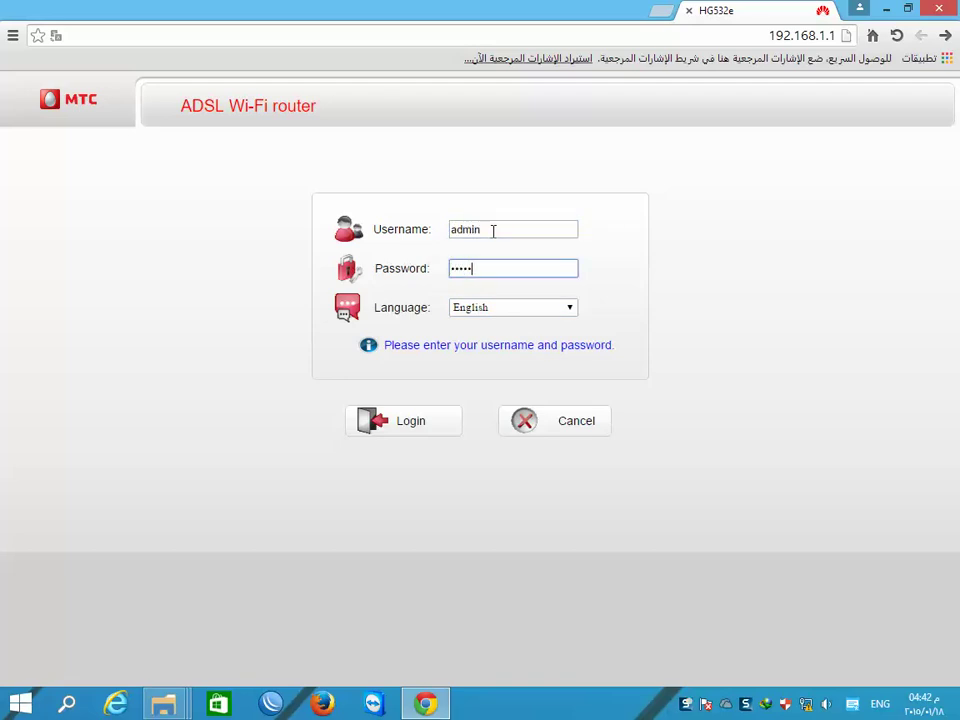
text(admin)
click(418, 424)
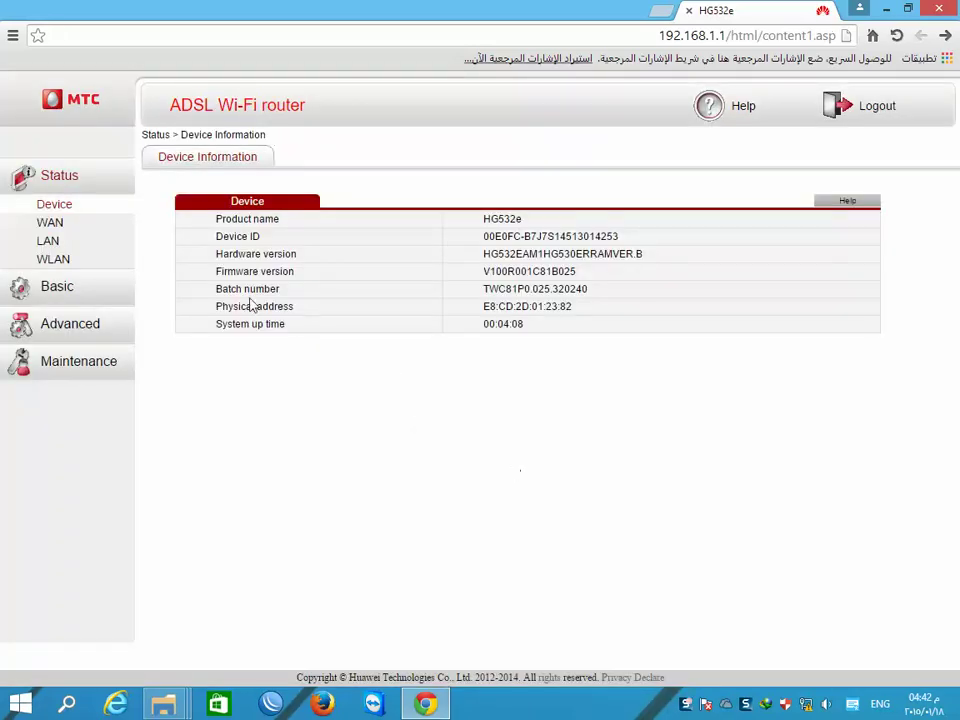
- Review the Advanced pages for Bridge Binding, VPN and Web Server port settings
click(67, 338)
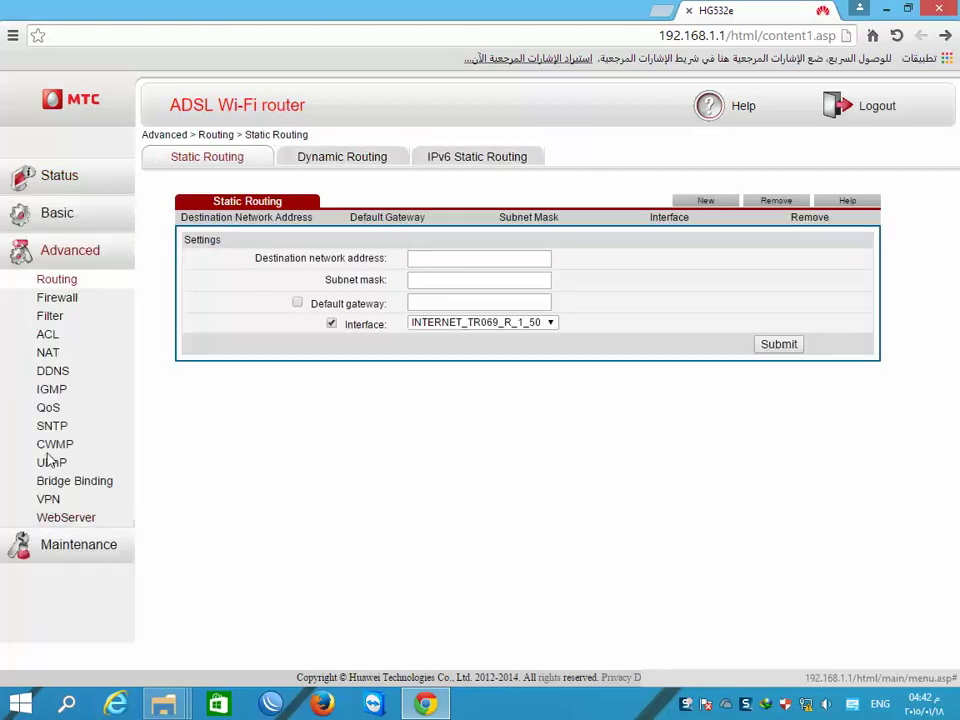
click(70, 481)
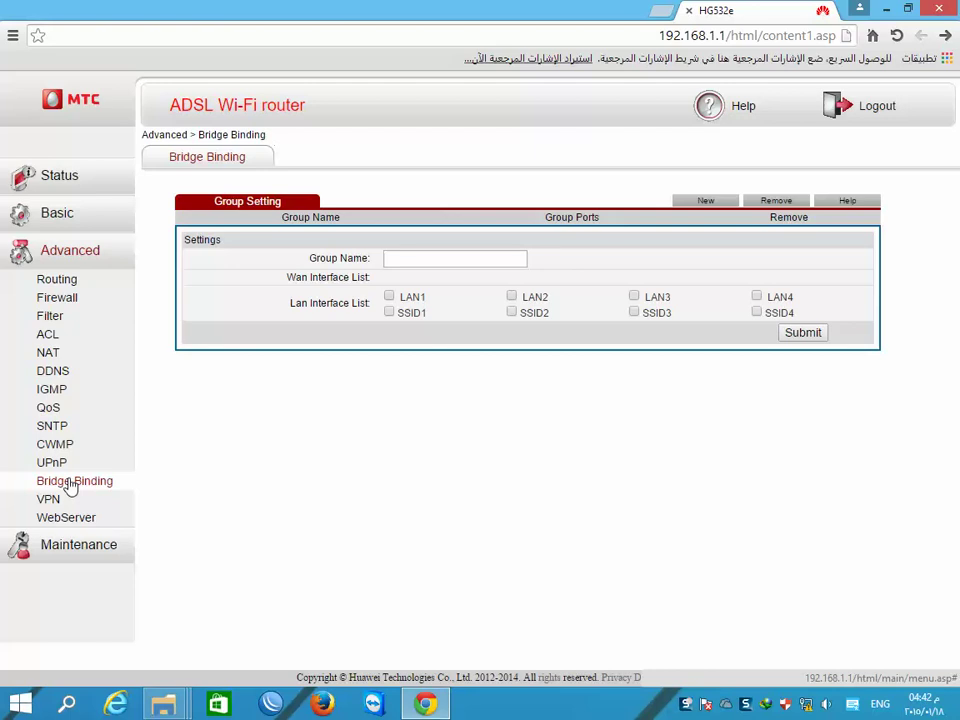
click(48, 500)
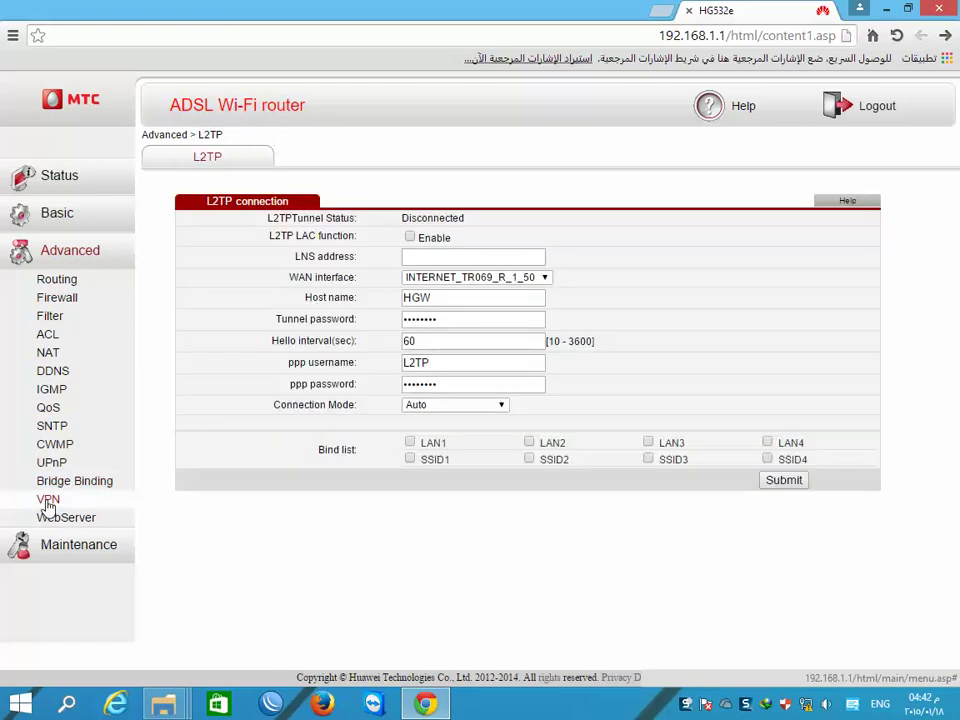
click(70, 518)
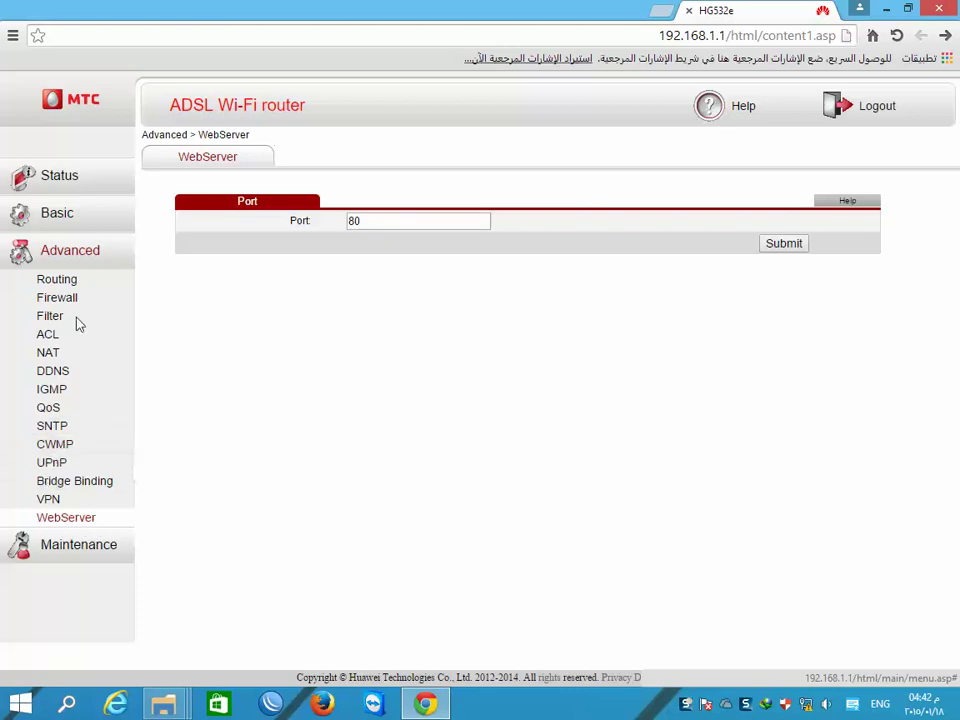
- On Maintenance > Account, switch the user name to user and back to admin, then open Basic WAN
click(86, 556)
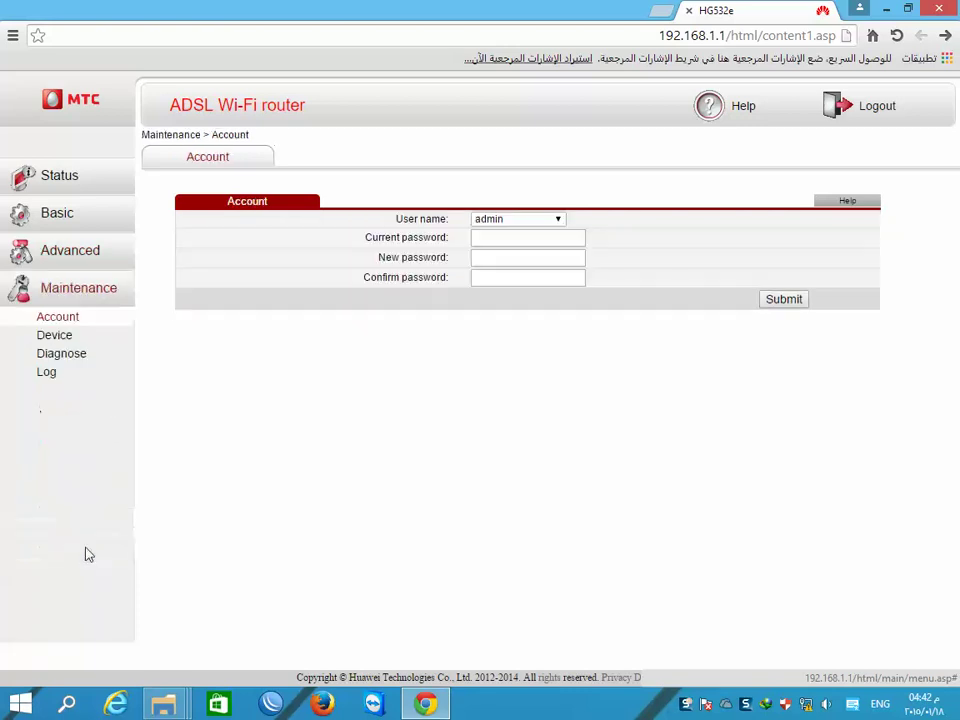
click(555, 219)
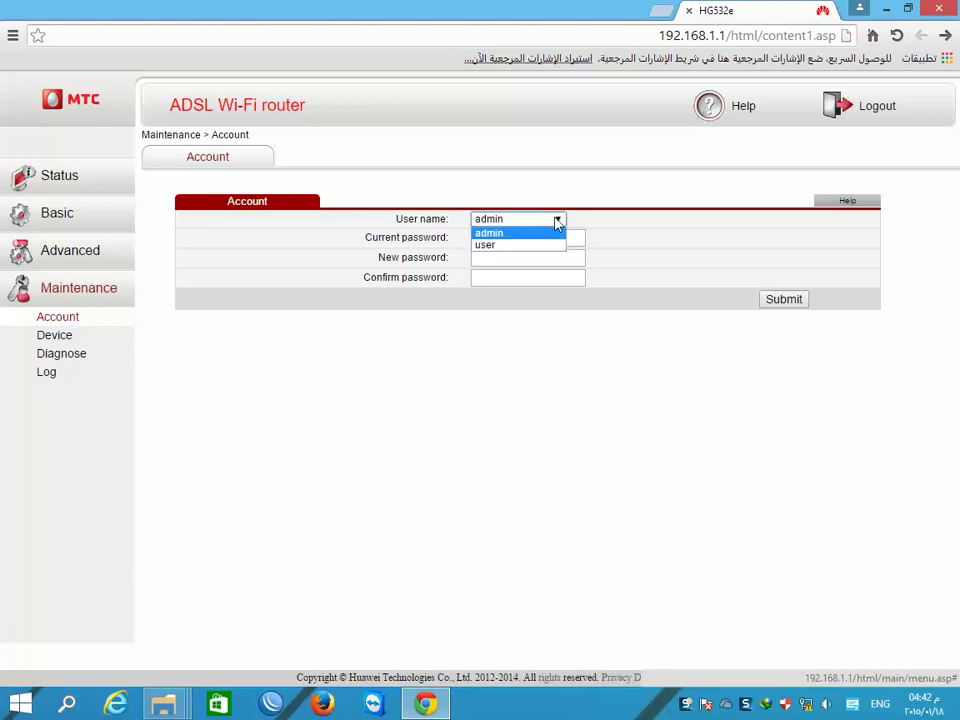
click(521, 244)
click(559, 220)
click(531, 233)
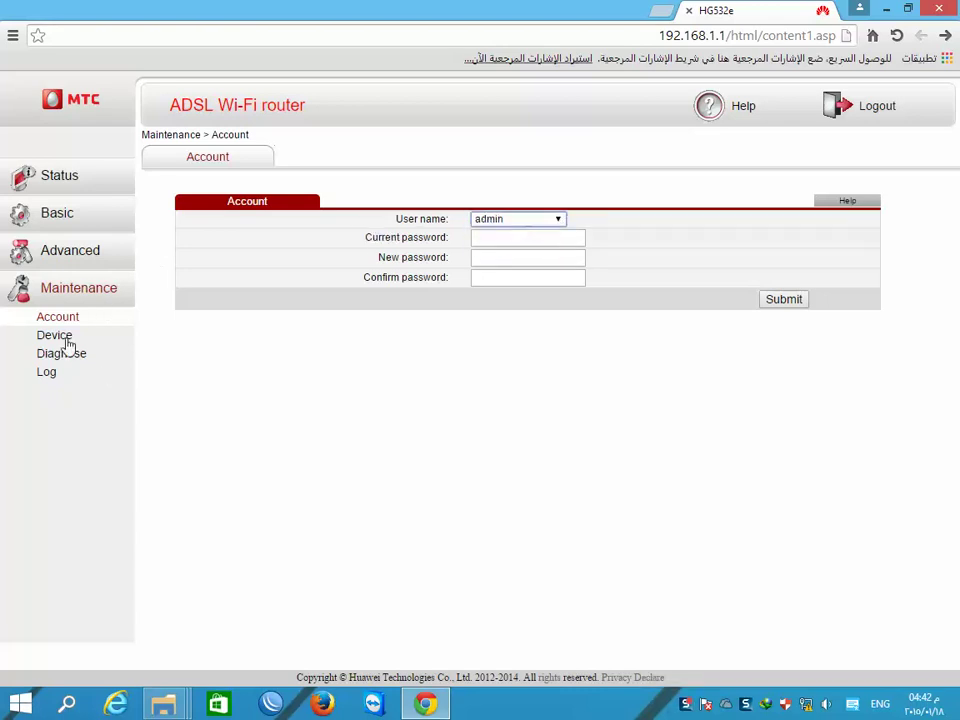
click(56, 214)
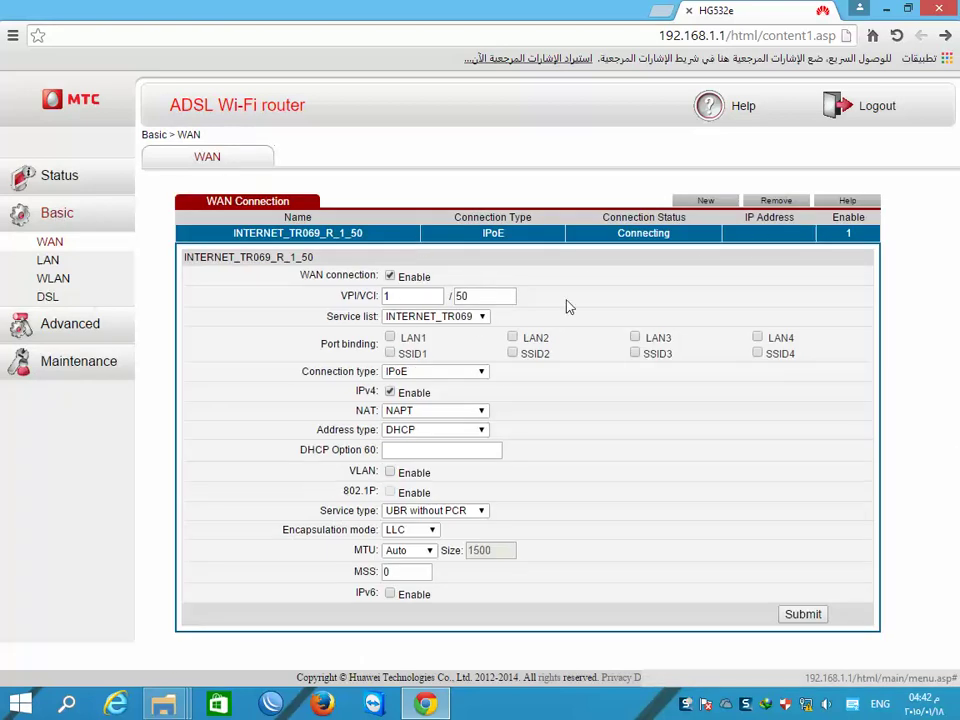
- Change the WAN connection to VPI/VCI 0/35 with connection type Bridge
drag(476, 295, 450, 296)
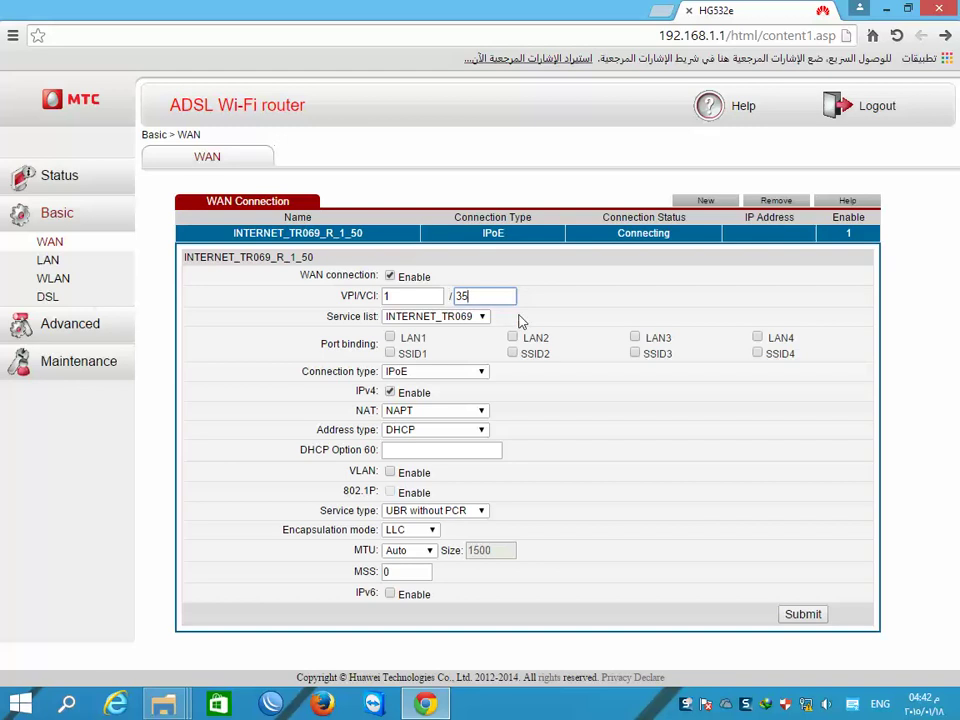
drag(392, 296, 338, 305)
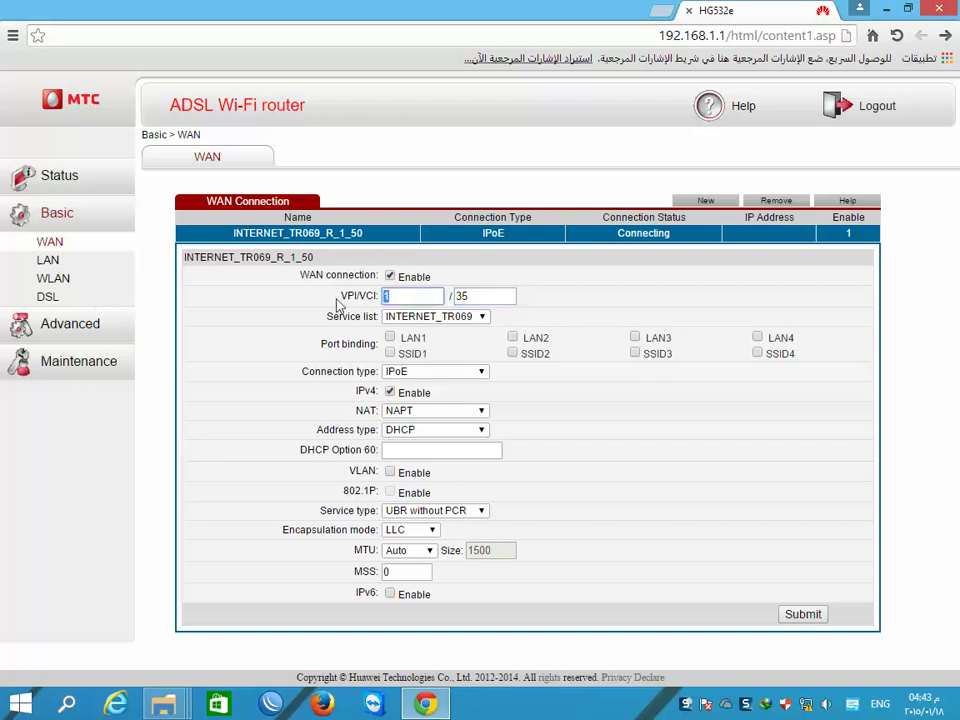
text(0)
click(481, 372)
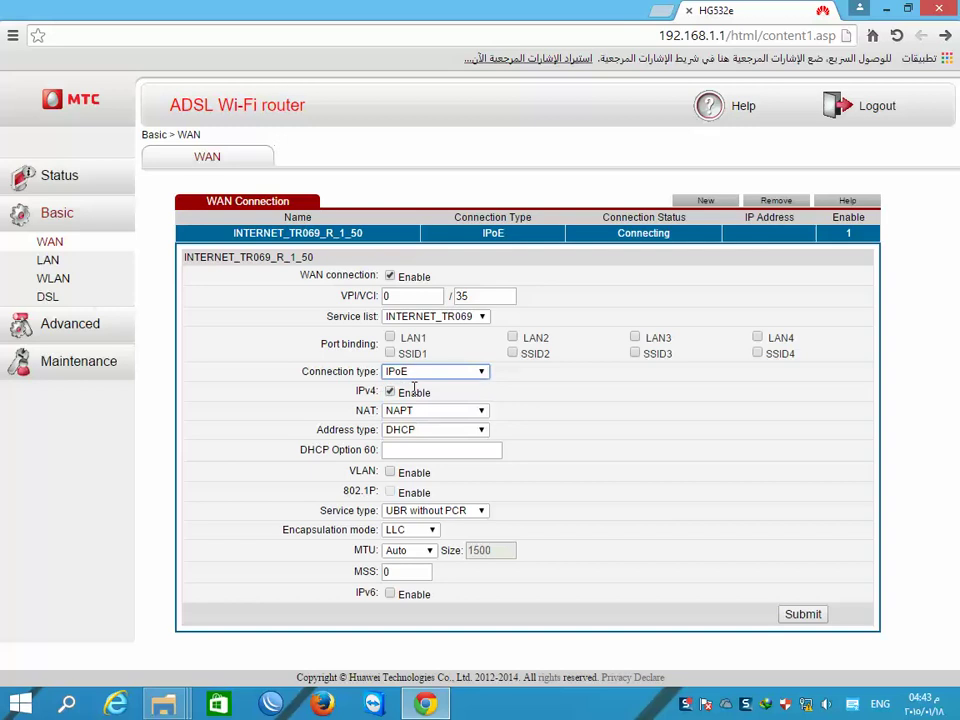
click(413, 385)
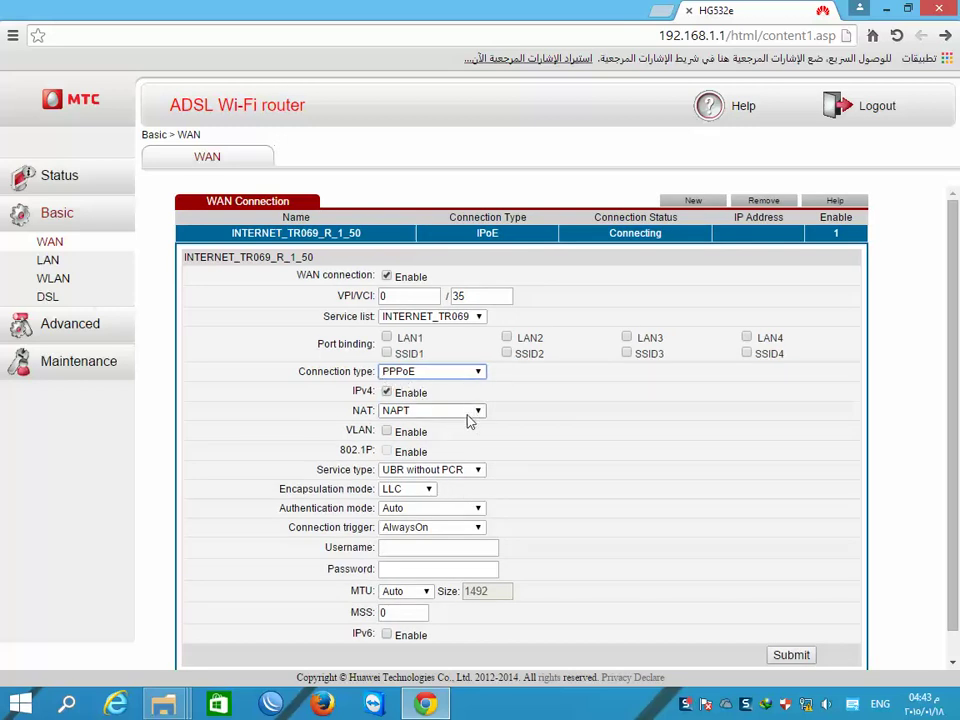
click(430, 492)
click(426, 495)
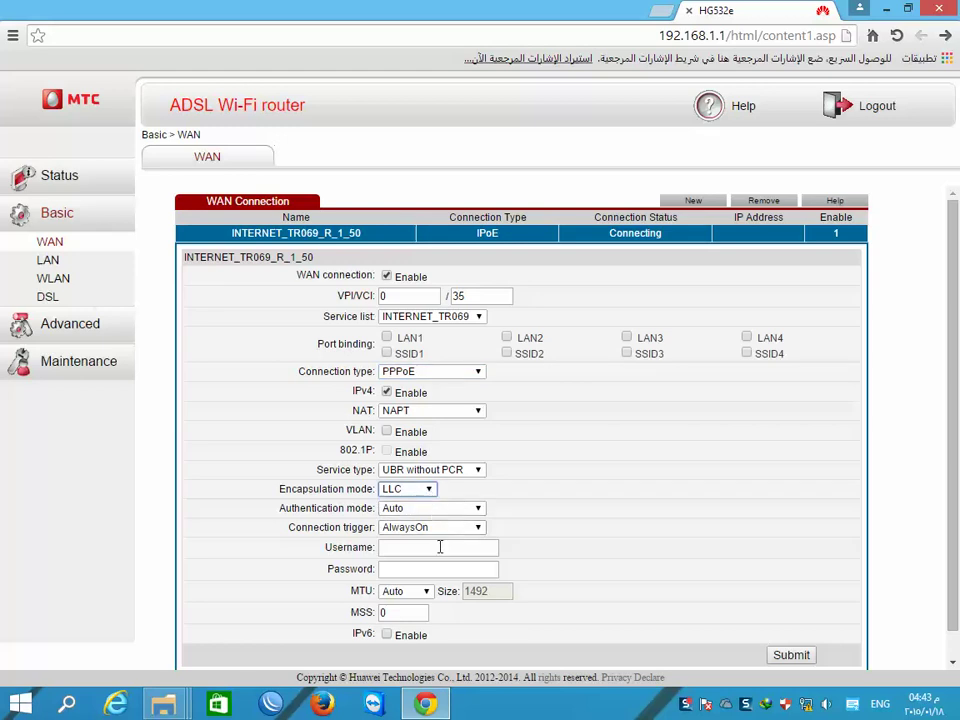
click(394, 568)
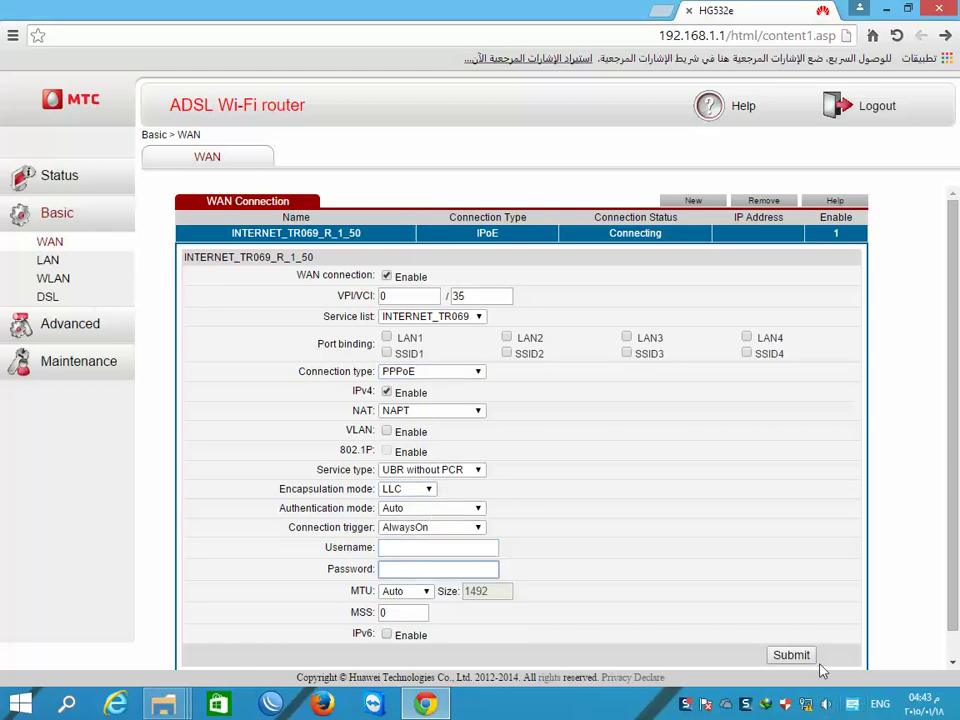
click(478, 372)
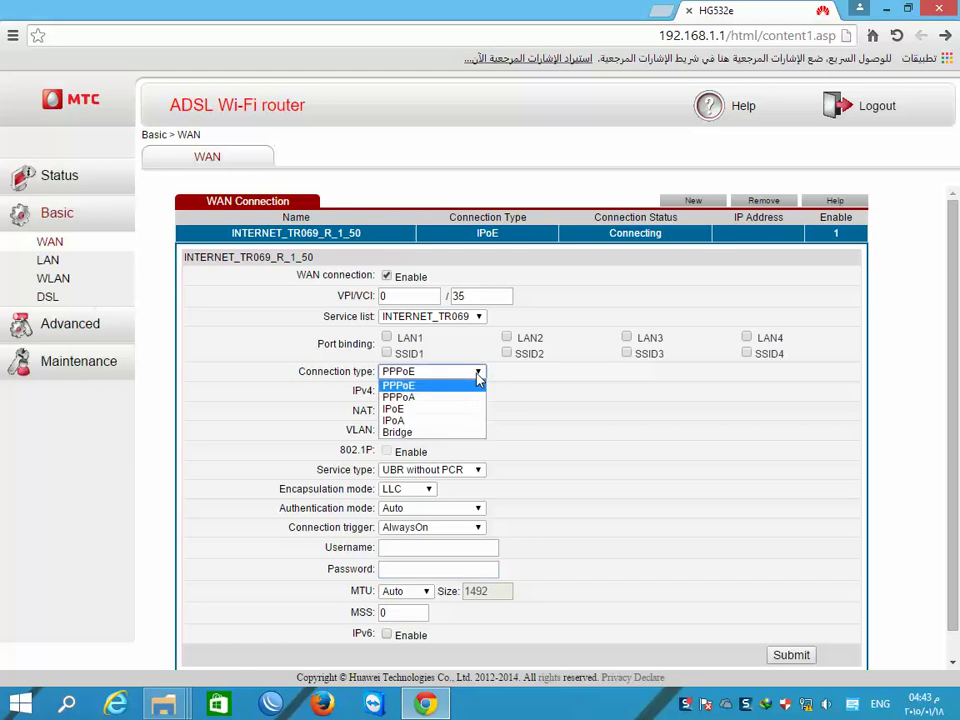
click(400, 433)
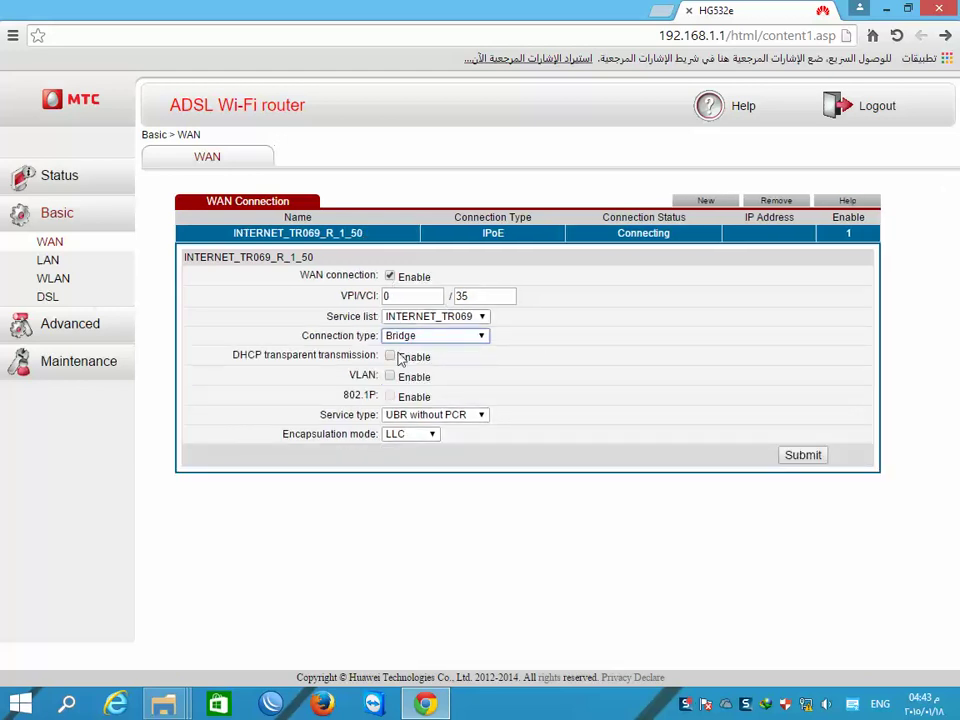
- Set the service list to INTERNET and submit the Bridge WAN settings
click(803, 456)
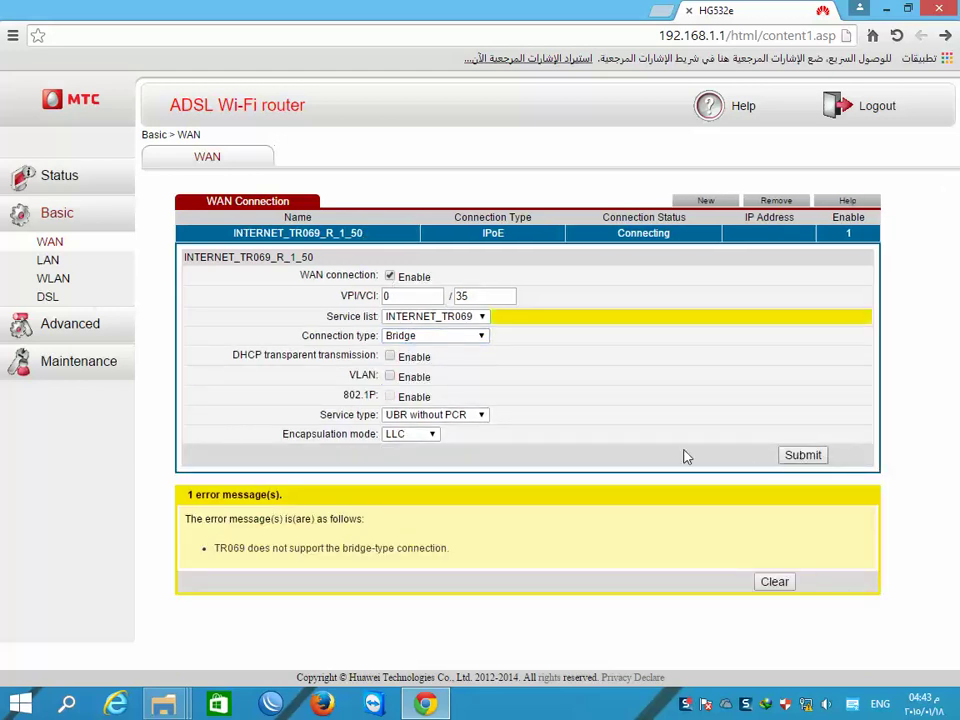
click(480, 317)
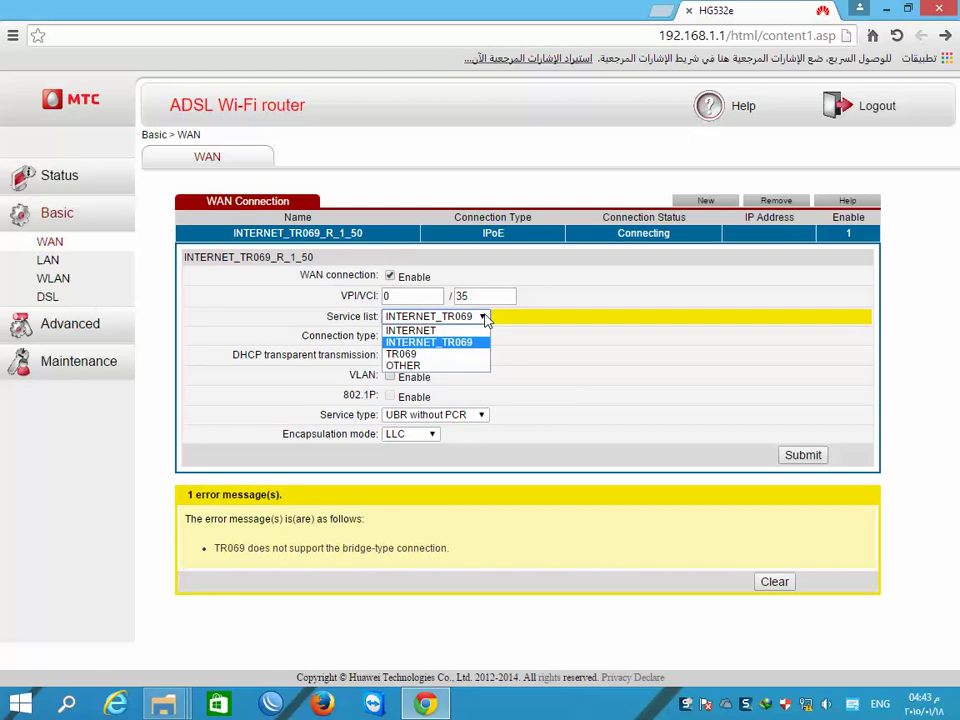
click(447, 332)
click(800, 459)
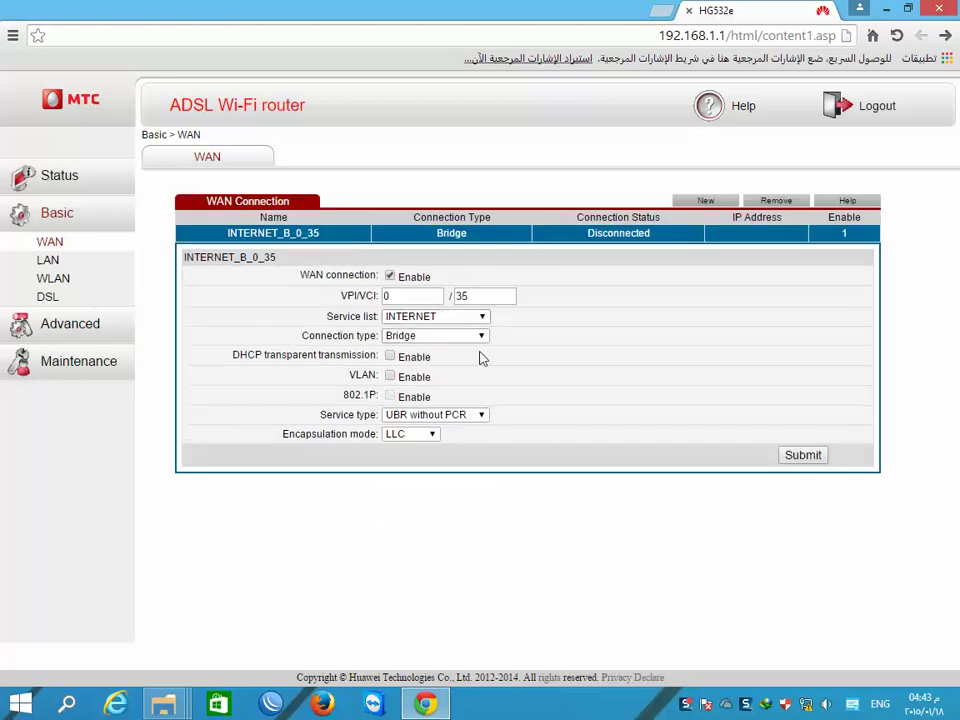
click(54, 280)
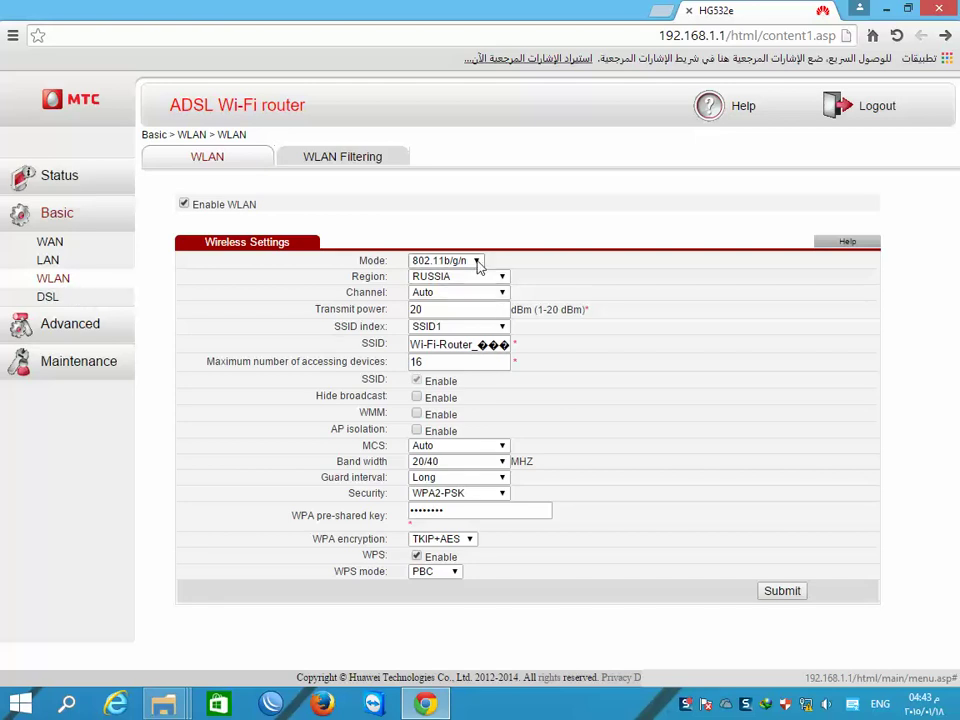
- Keep region RUSSIA and SSID1, and rename the wireless network to shady1
click(503, 278)
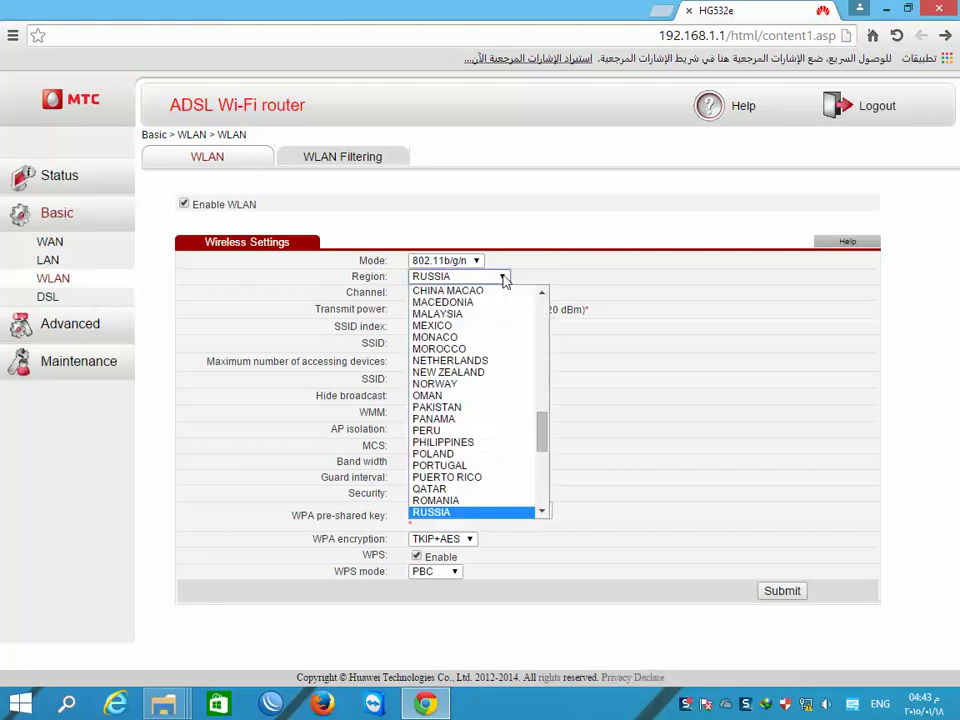
click(504, 280)
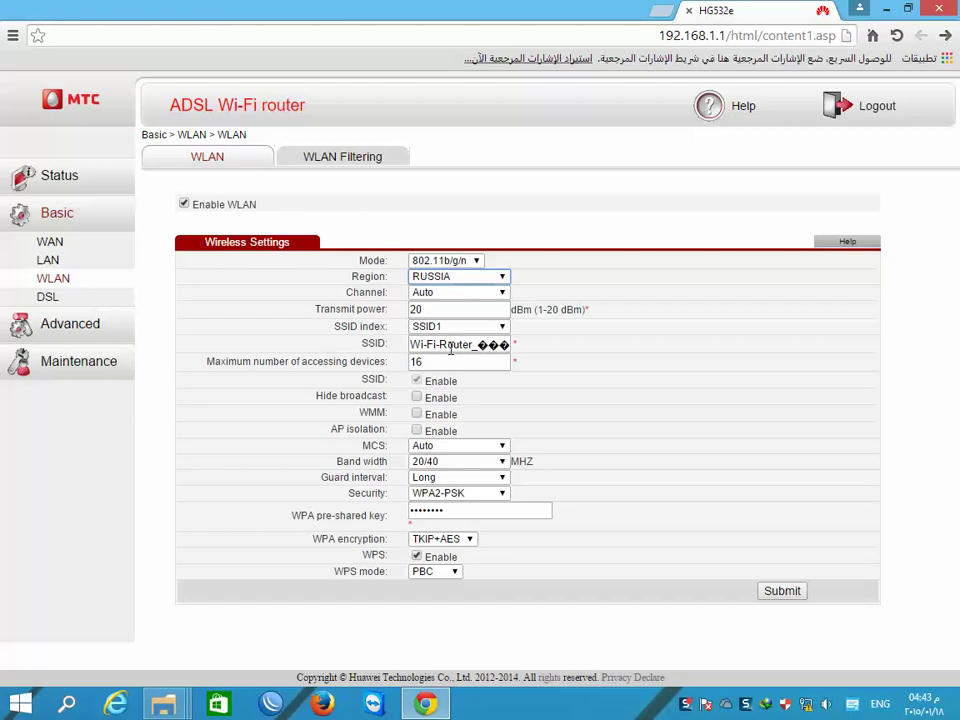
drag(432, 344, 506, 344)
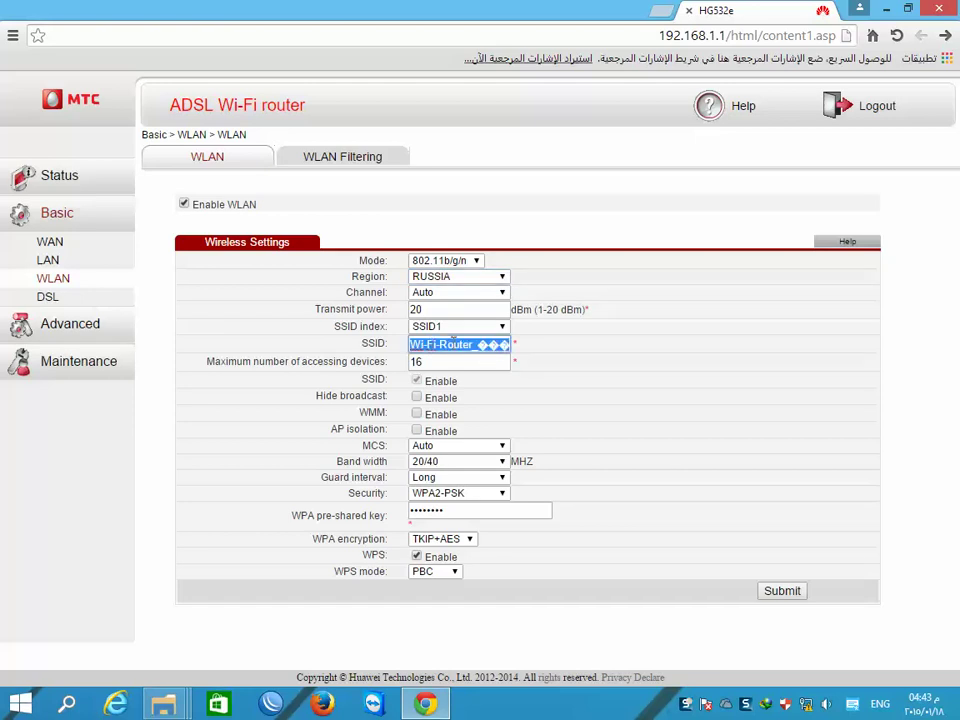
click(505, 328)
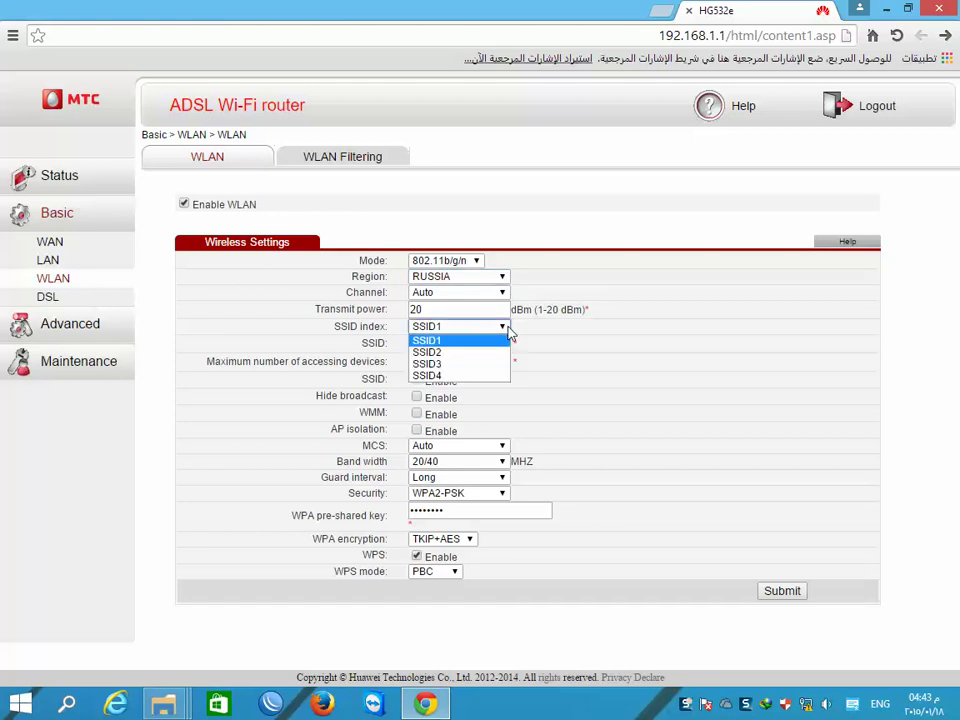
click(457, 341)
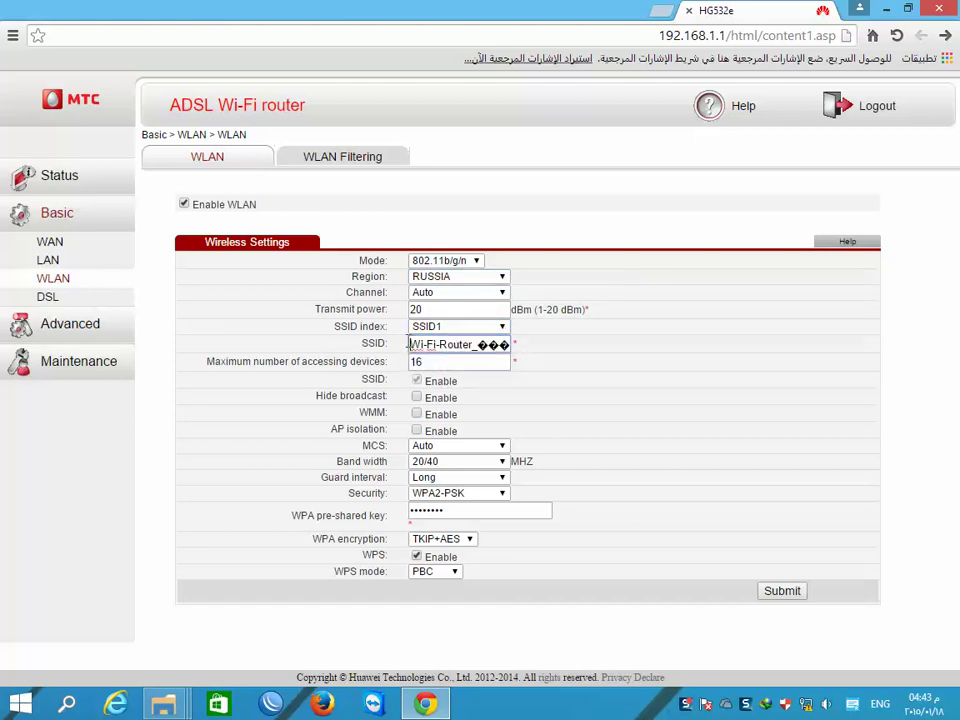
drag(413, 344, 590, 348)
text(shady1)
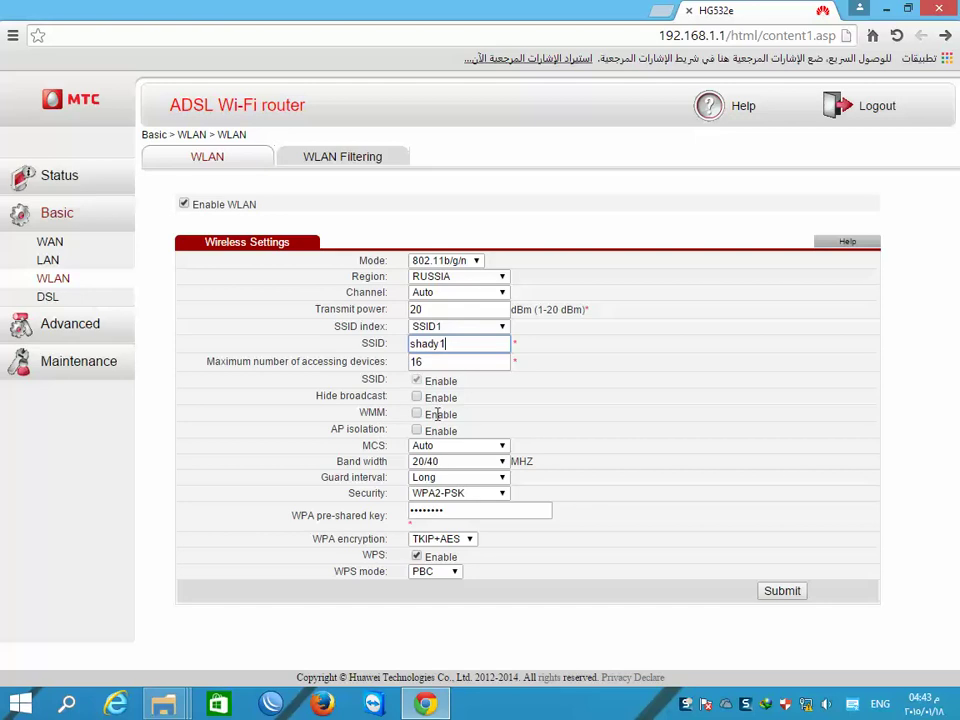
- Confirm the band width stays at 20/40 MHz
click(503, 466)
click(504, 468)
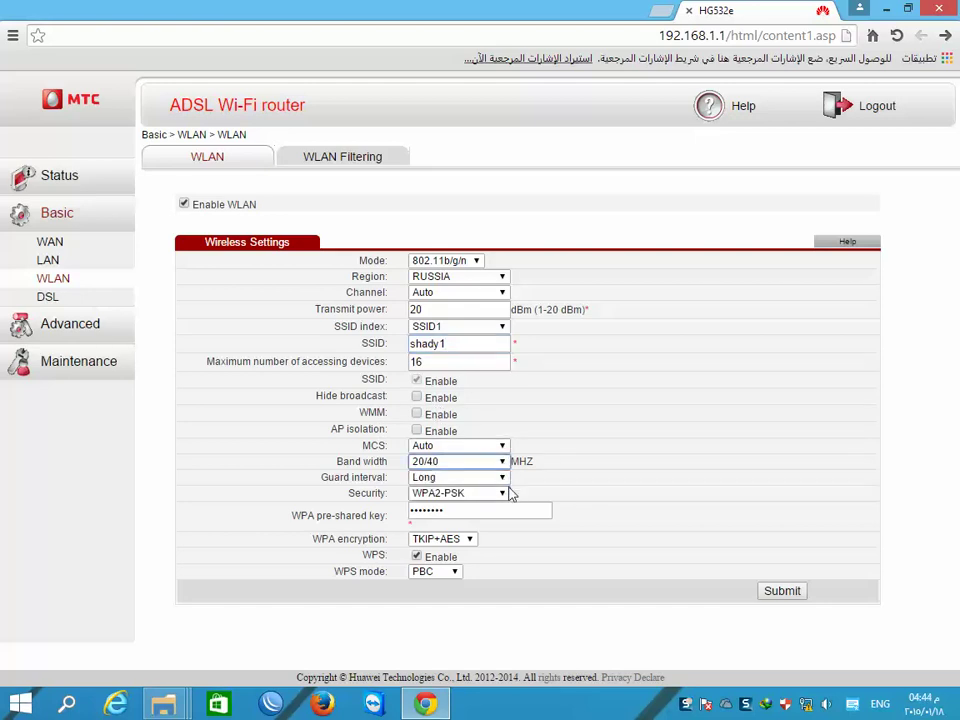
click(503, 463)
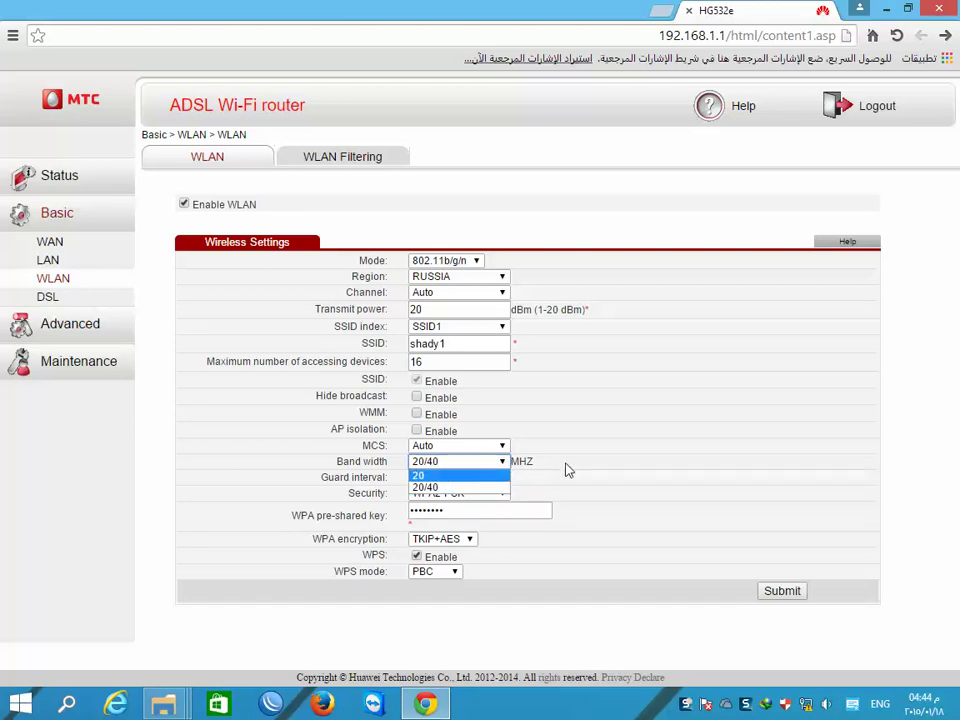
click(510, 480)
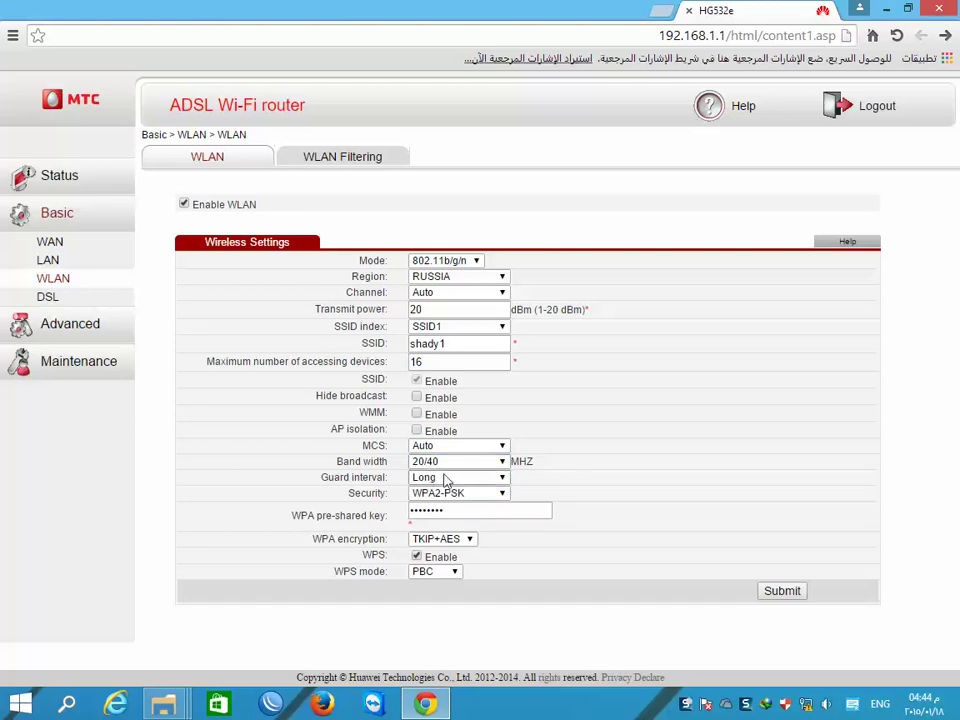
click(503, 463)
- Set security to WPA-PSK/WPA2-PSK with TKIP encryption and select the pre-shared key text
click(483, 487)
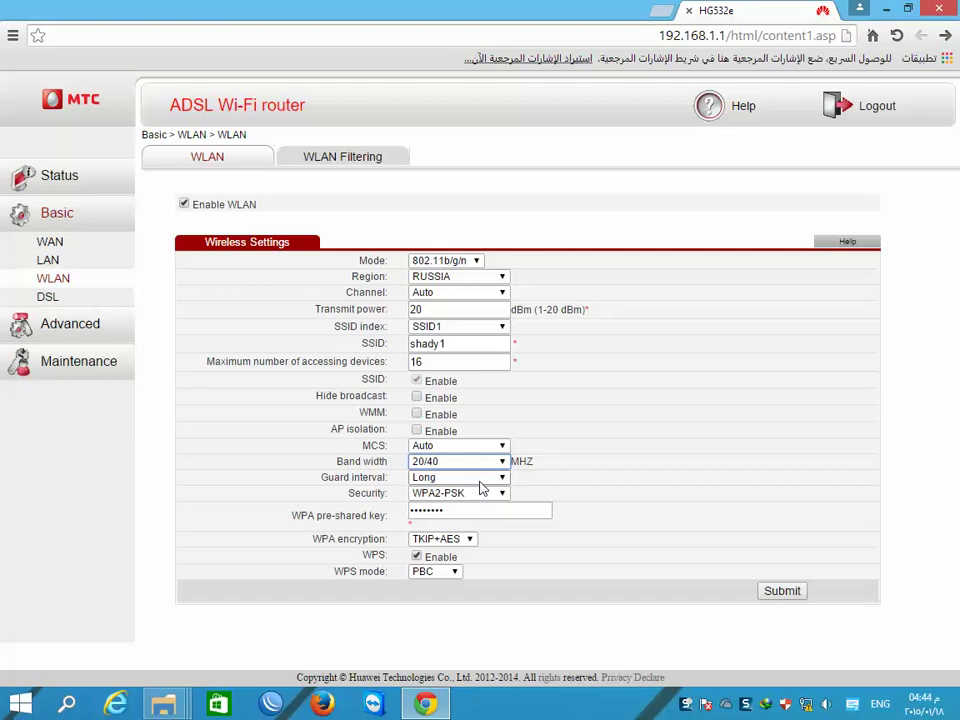
click(502, 494)
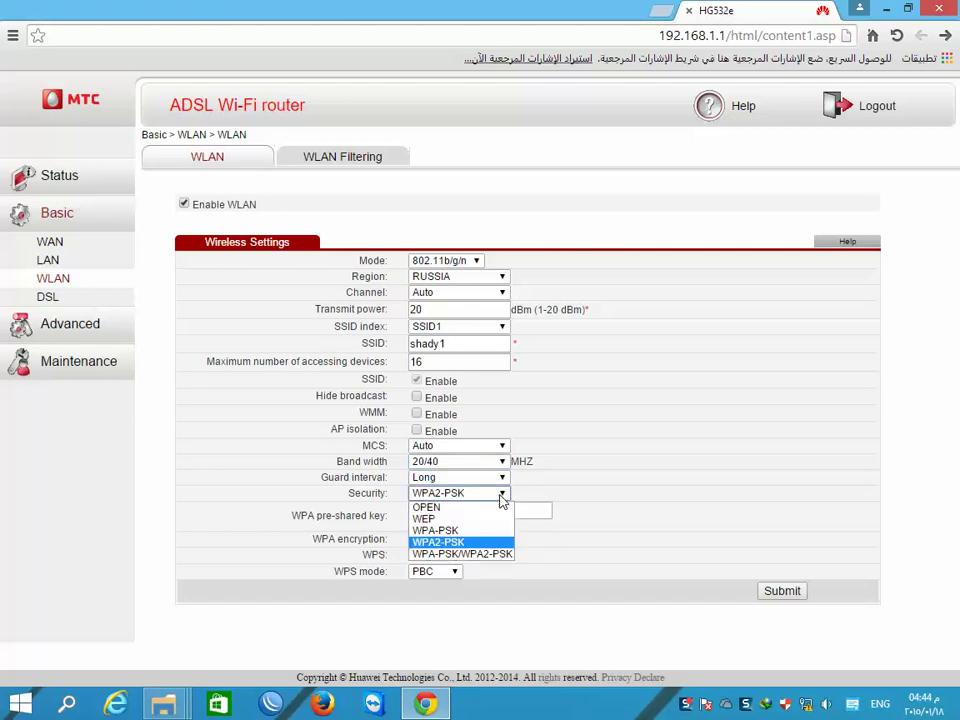
click(499, 555)
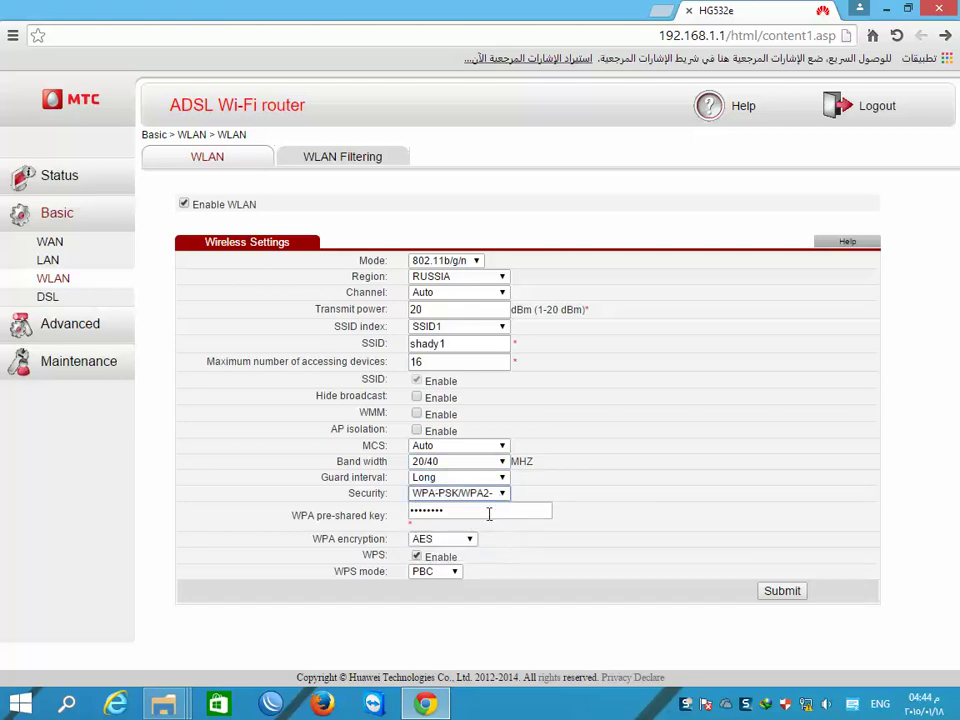
click(468, 540)
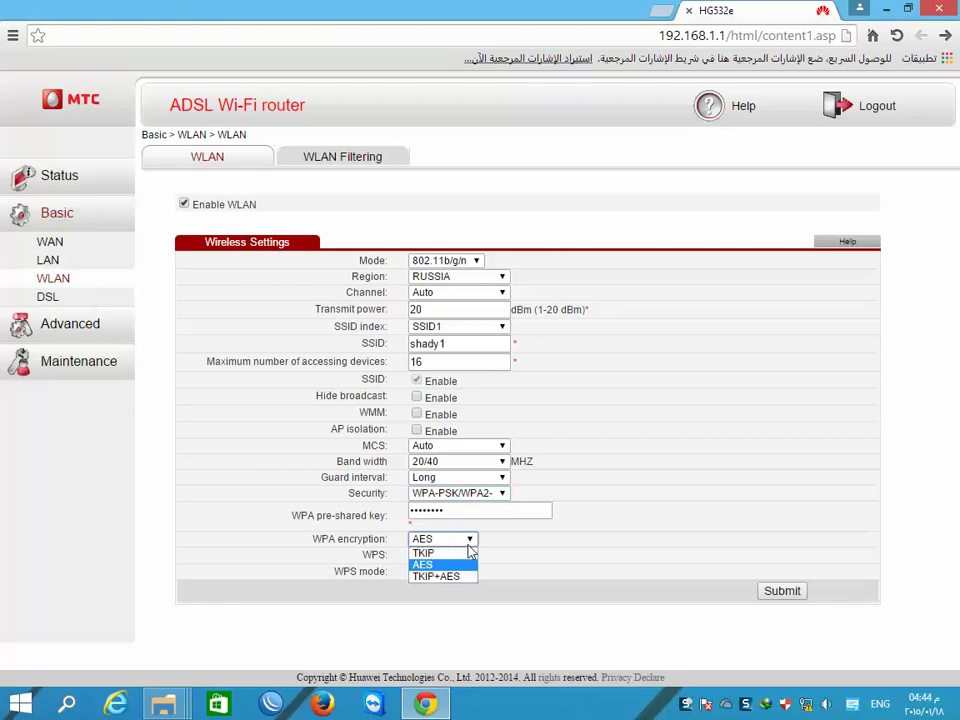
click(438, 556)
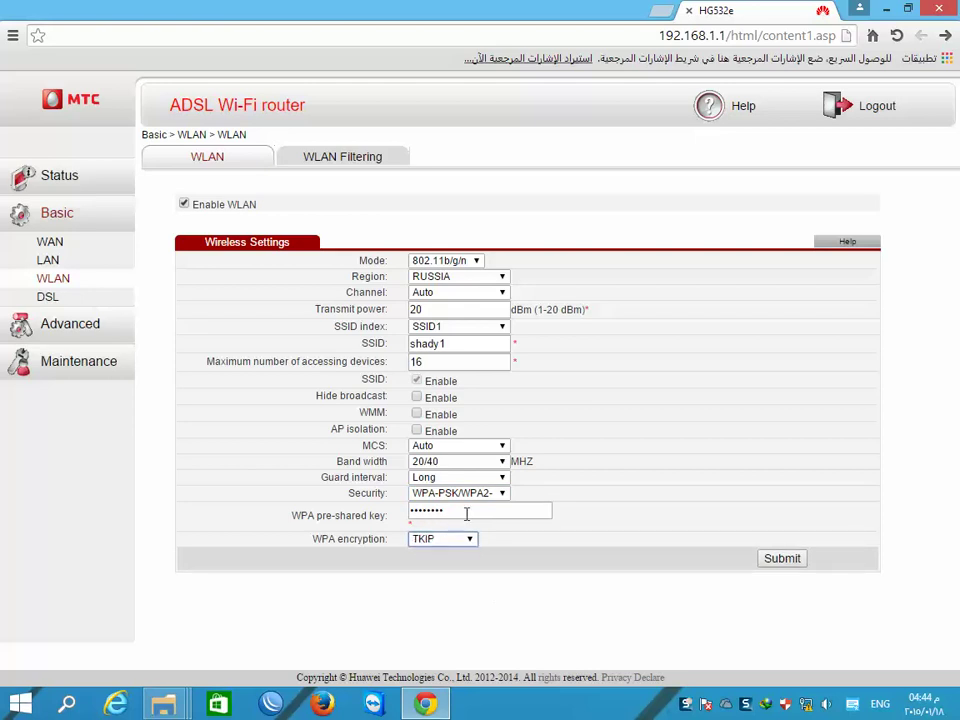
drag(467, 513, 334, 510)
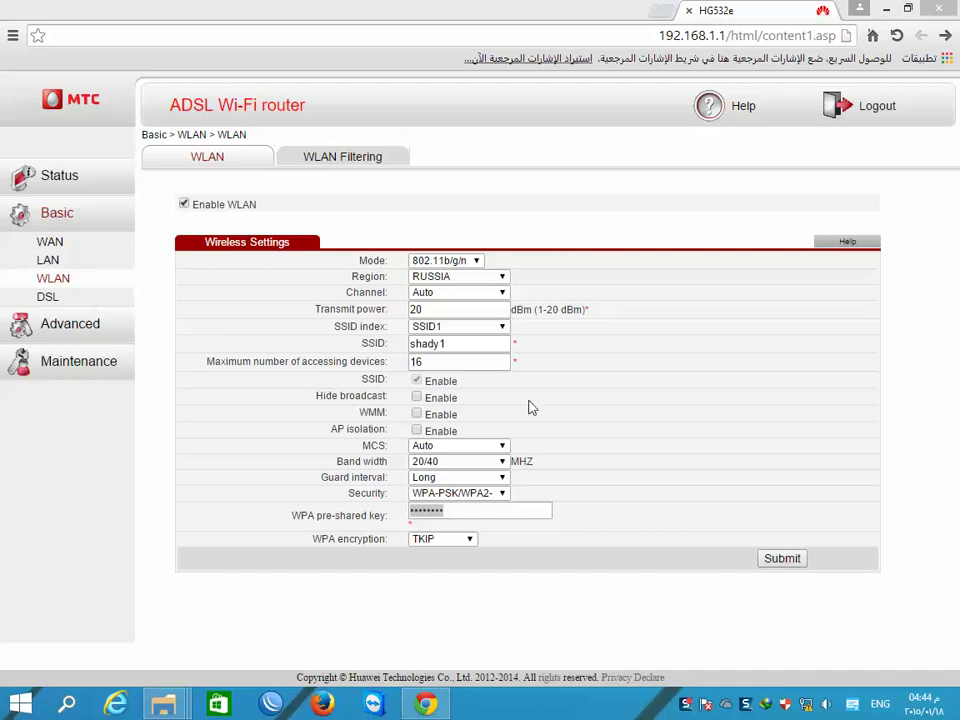
- Switch to SSID2 (HG532e-SSID2), keep its security OPEN, and enable that network
click(500, 328)
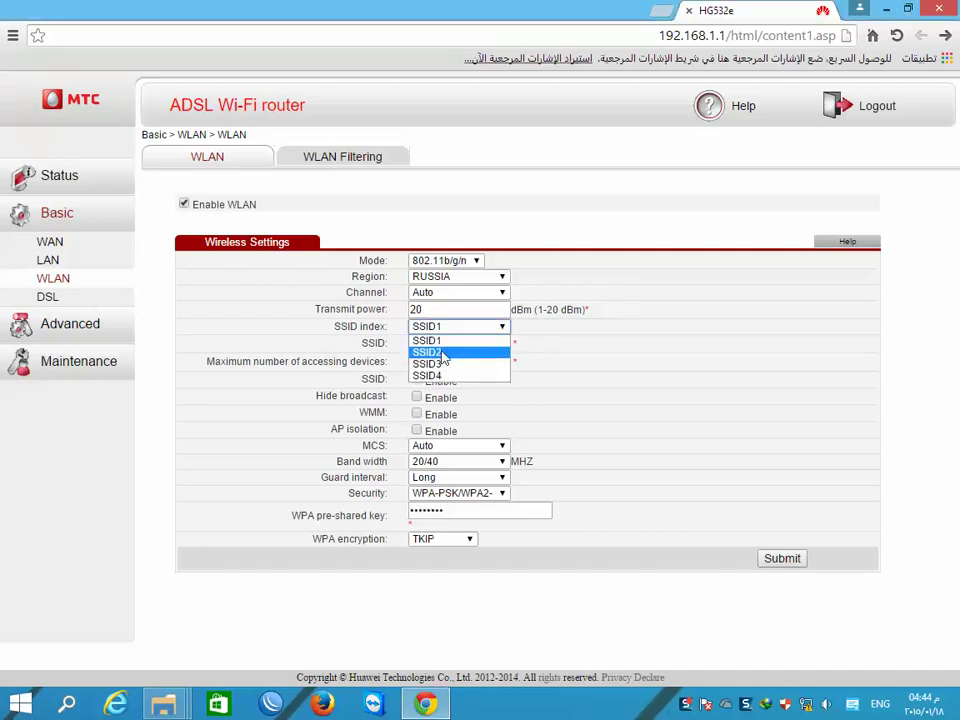
click(440, 352)
triple_click(488, 343)
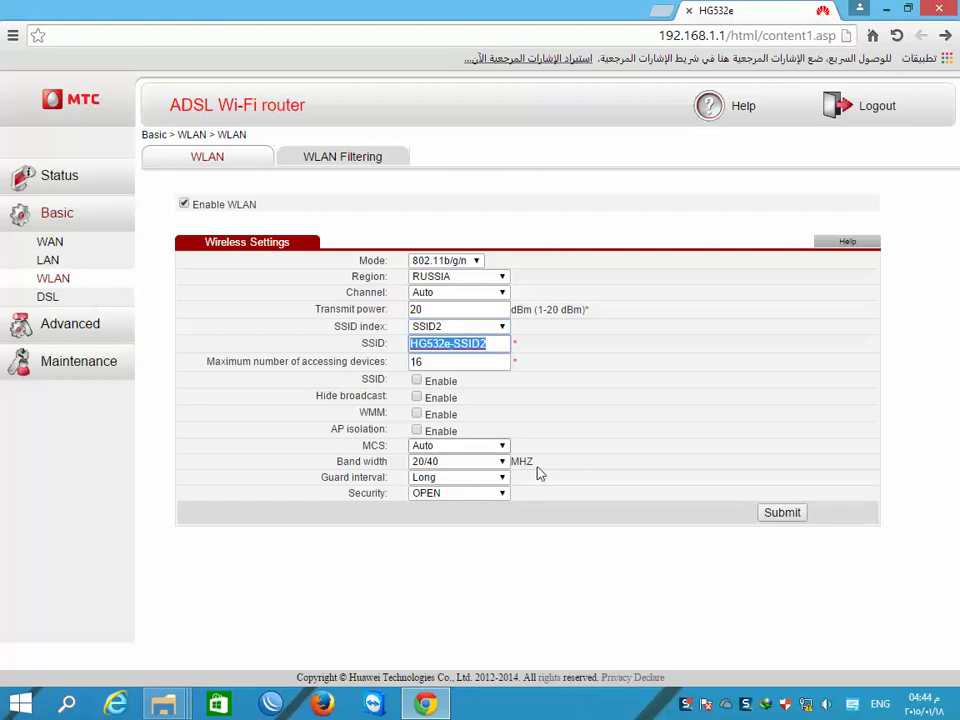
click(503, 494)
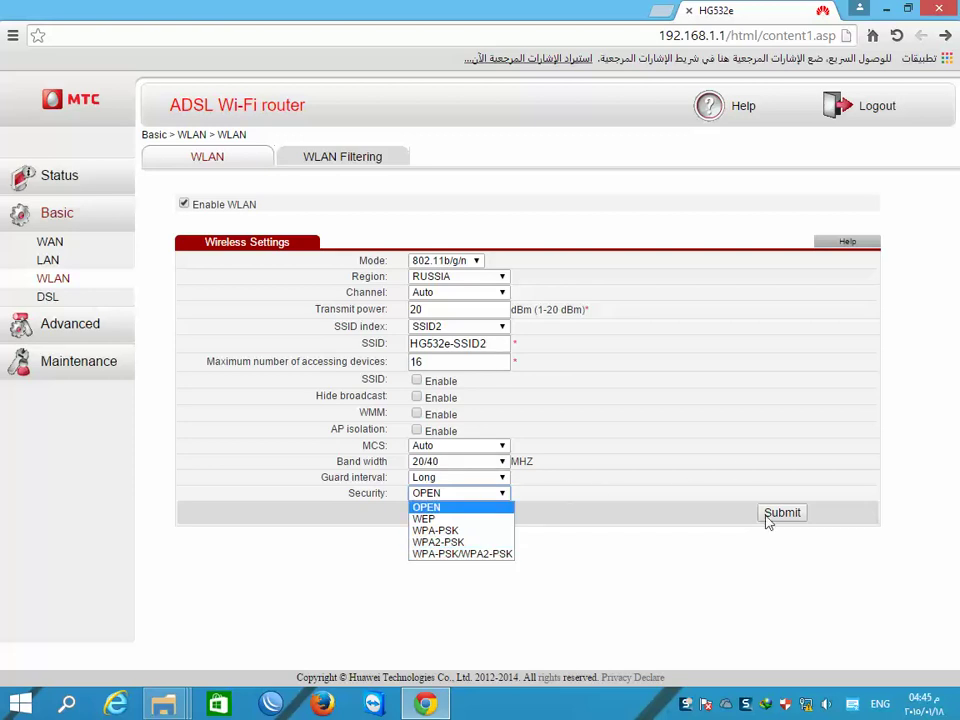
click(417, 381)
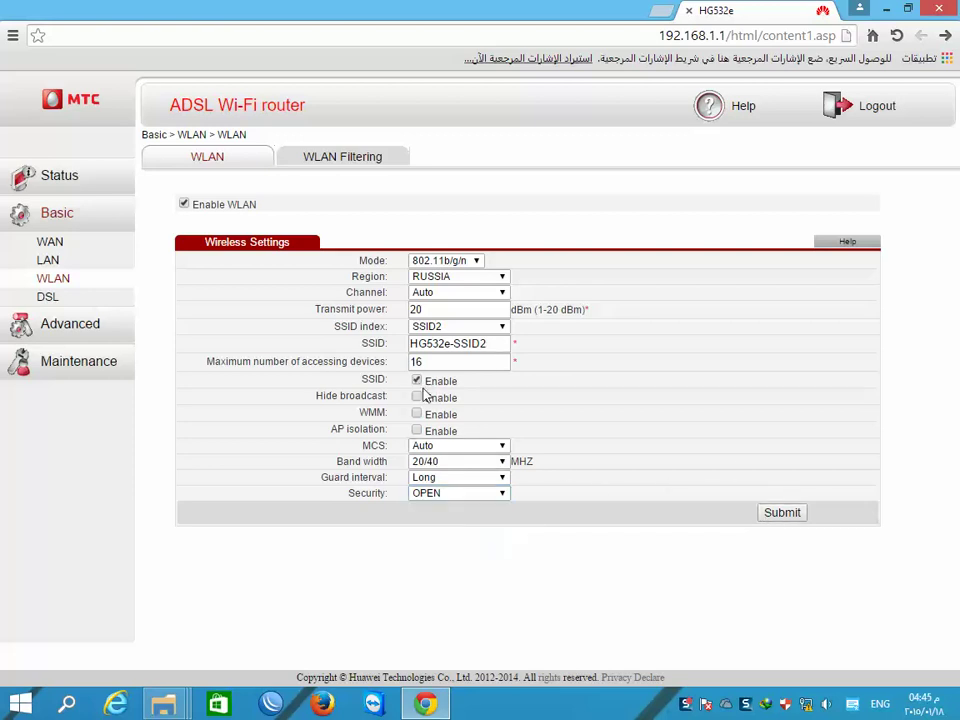
- On the LAN DHCP page, untick the DHCP Option Pool Enable box and submit
click(47, 261)
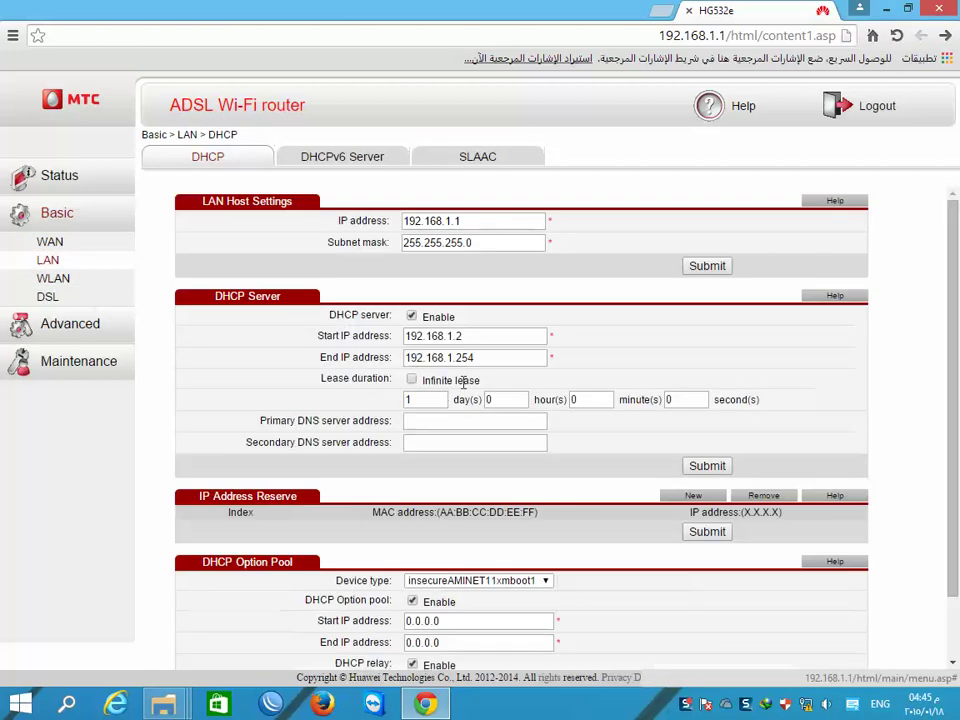
scroll(465, 386, down, 2)
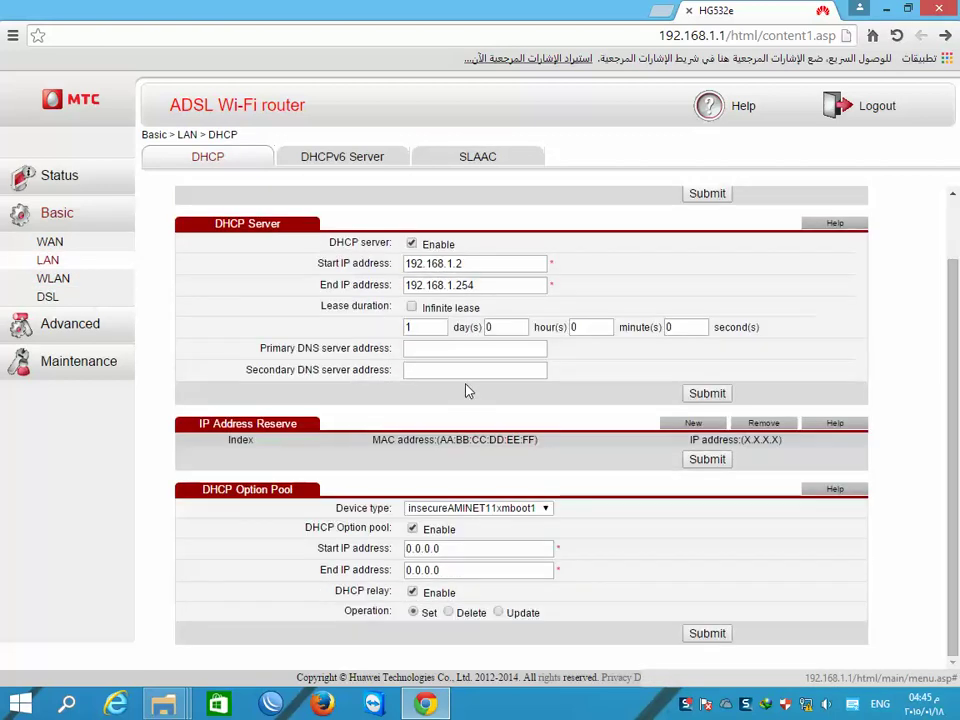
click(545, 508)
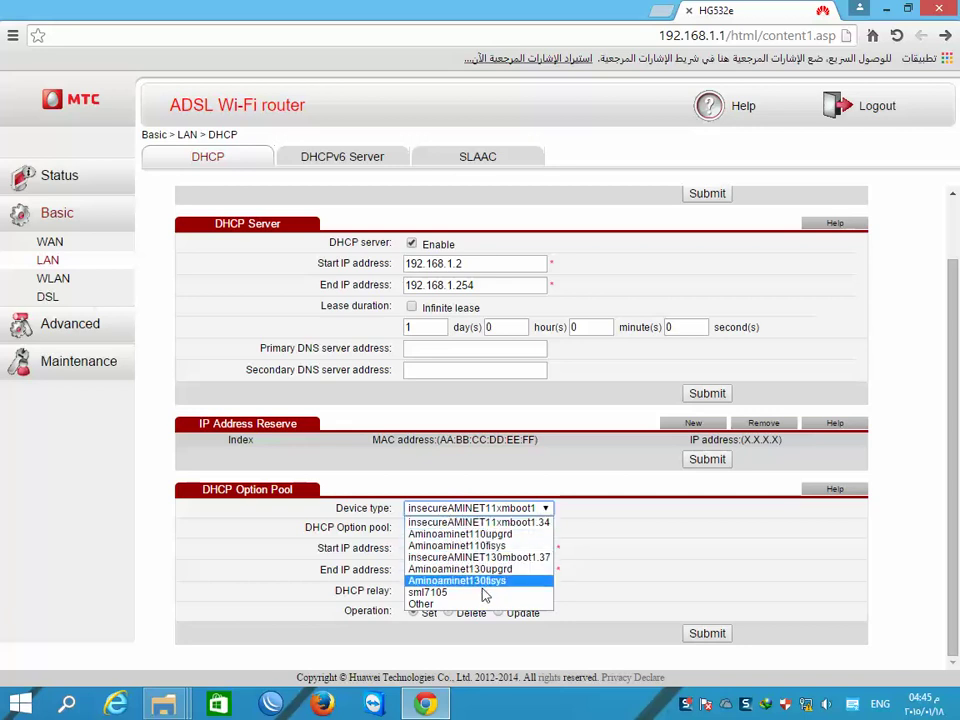
click(644, 512)
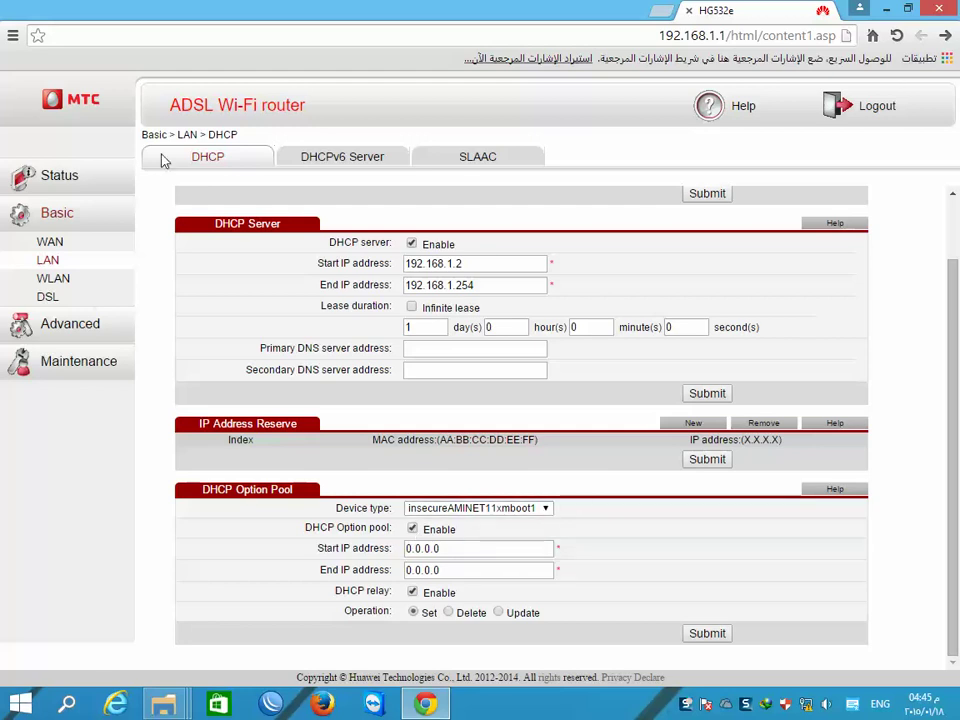
click(46, 264)
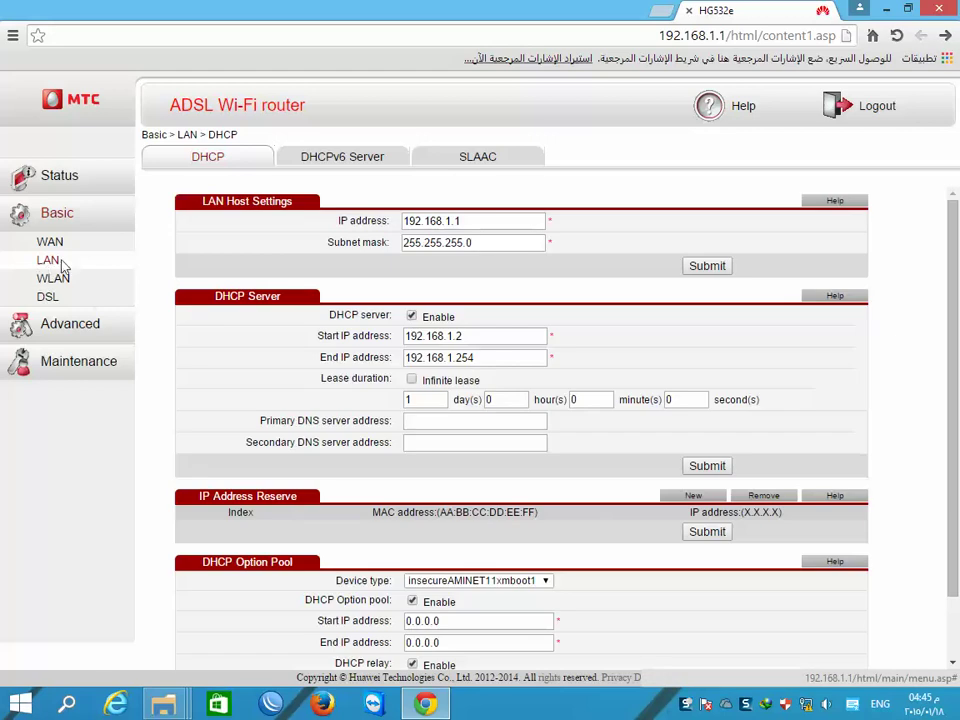
scroll(339, 540, down, 2)
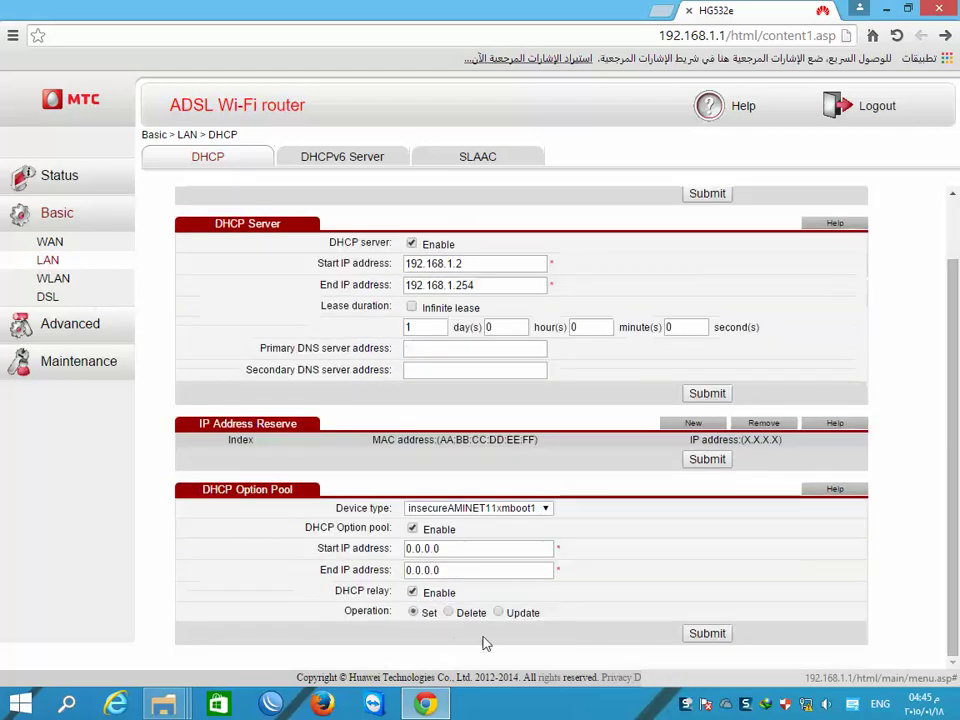
click(413, 529)
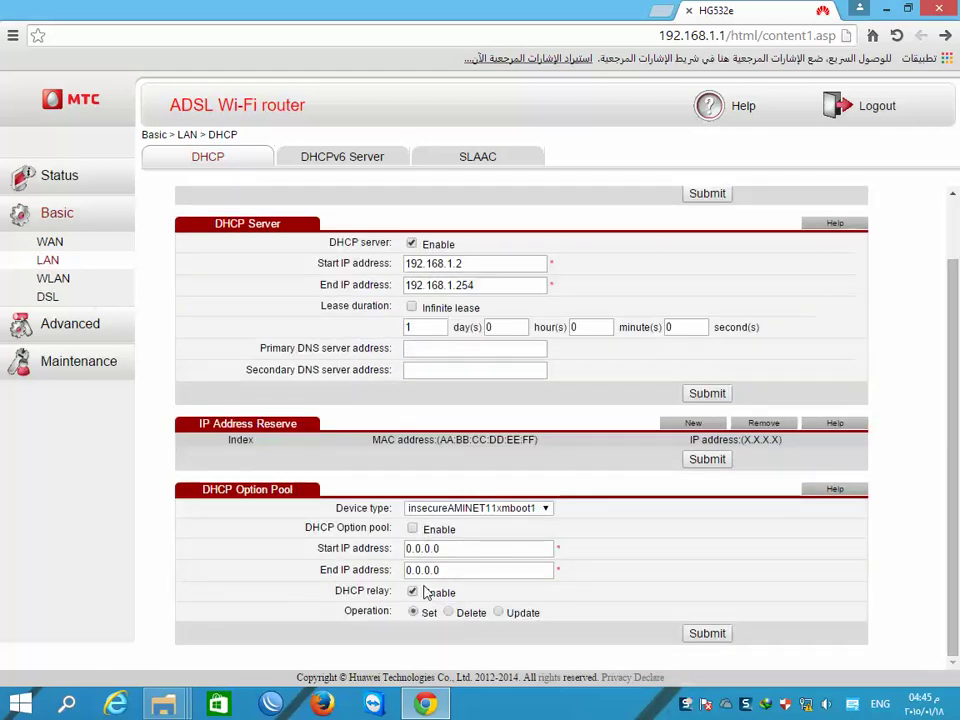
click(720, 636)
- Choose device type Aminoaminet110upgrd, keep the option pool disabled, and submit again
click(545, 510)
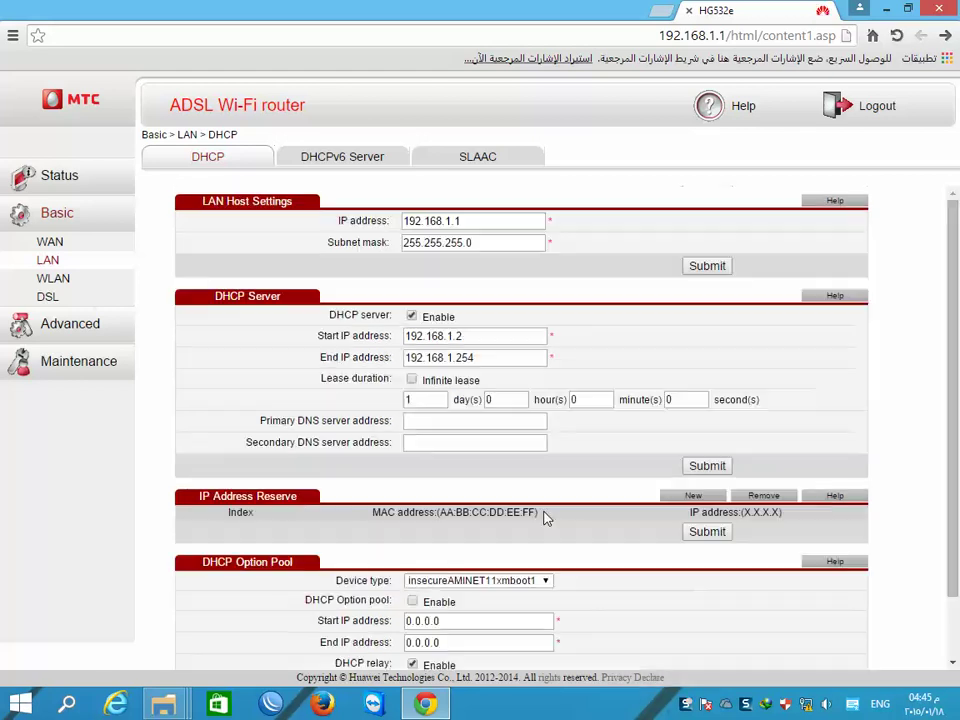
click(544, 580)
click(478, 606)
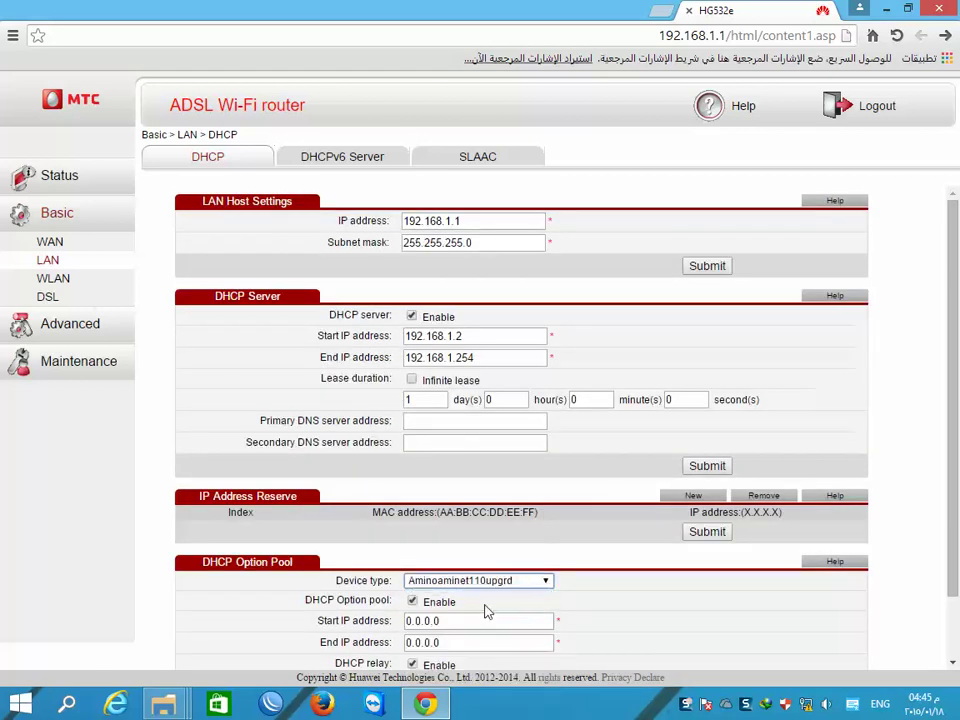
click(411, 601)
scroll(639, 621, down, 2)
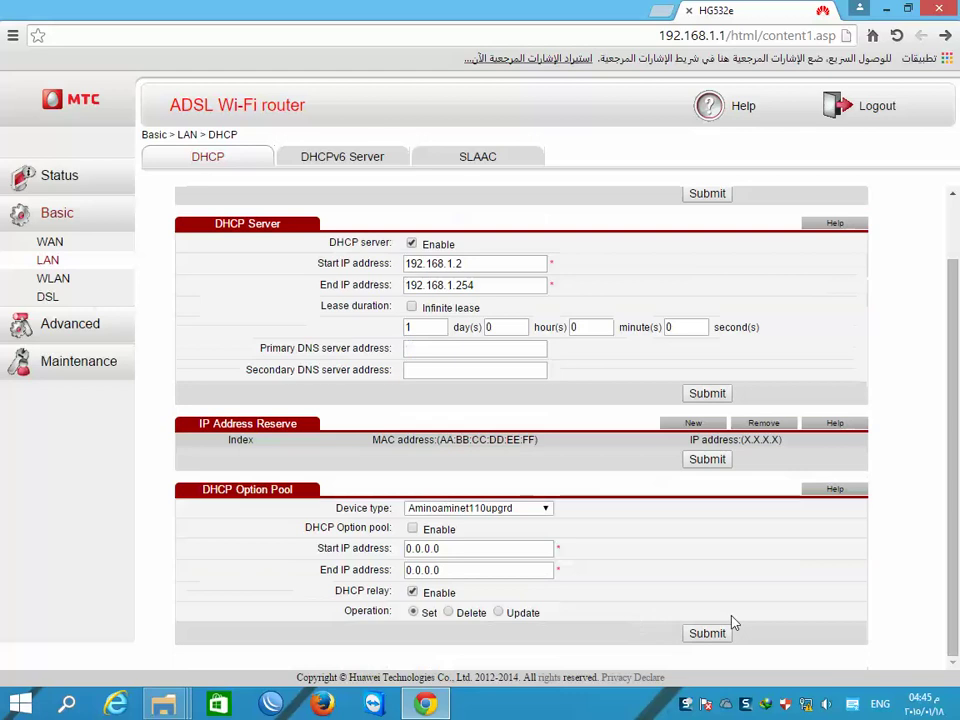
click(707, 633)
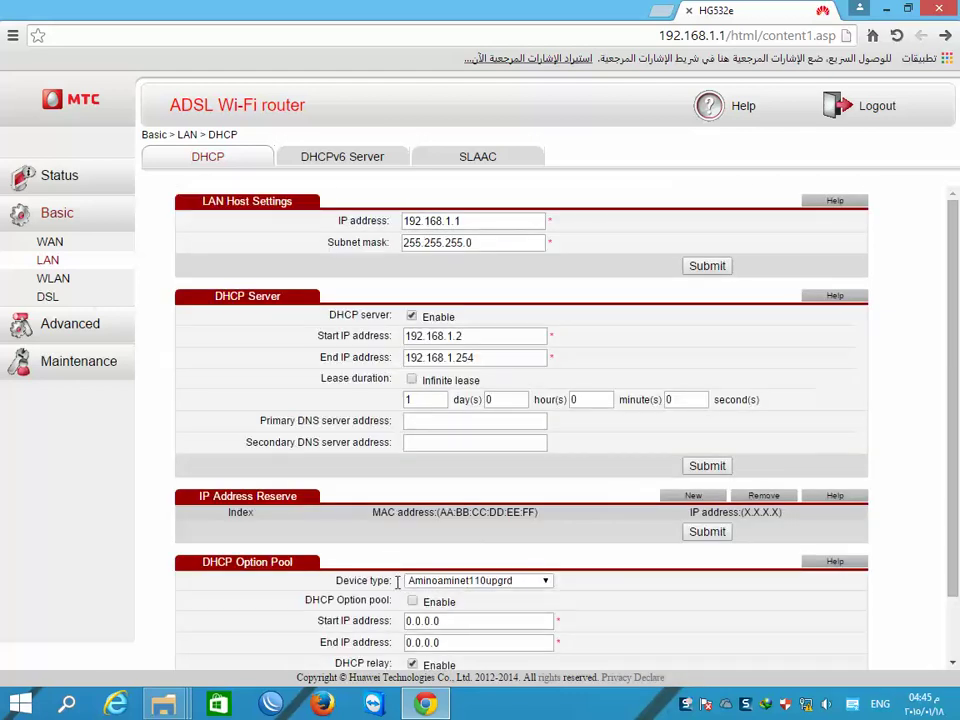
scroll(397, 581, down, 2)
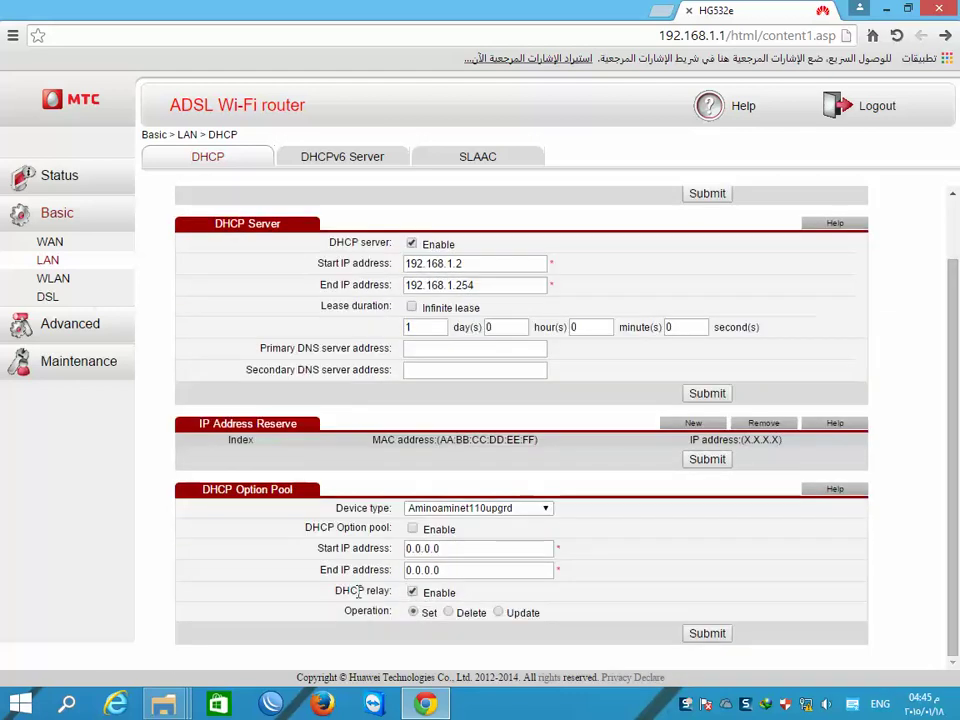
- Enter primary DNS 8.8.8.8 and secondary DNS 8.8.4.4 in the DHCP Server section
click(417, 350)
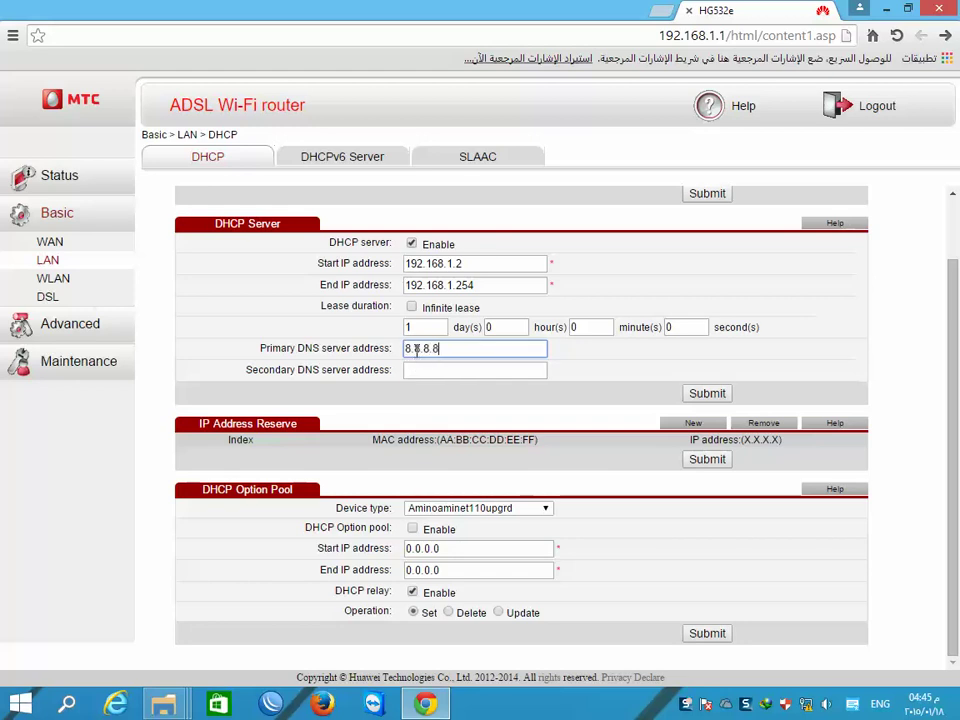
click(448, 372)
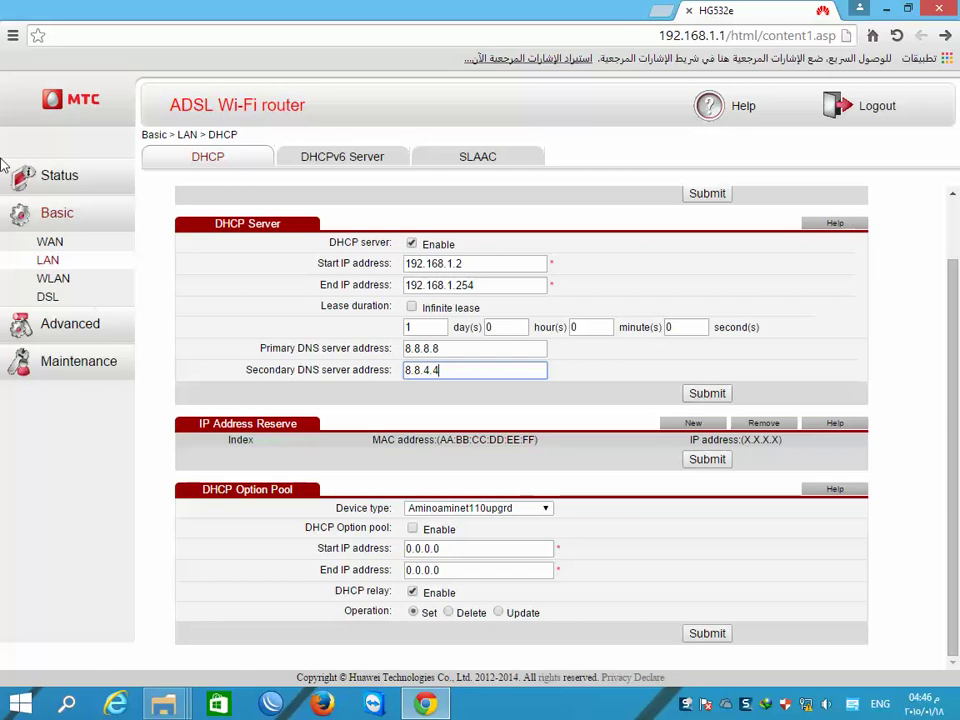
- Browse the Maintenance Account and Device pages and Advanced Static Routing, then go to Status
click(75, 362)
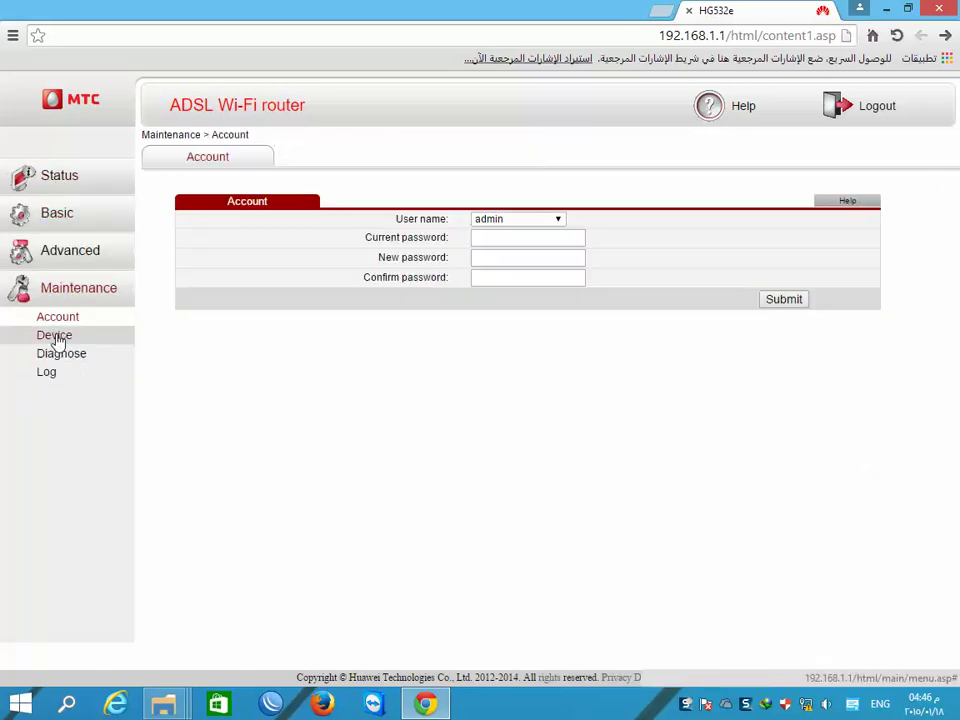
click(57, 336)
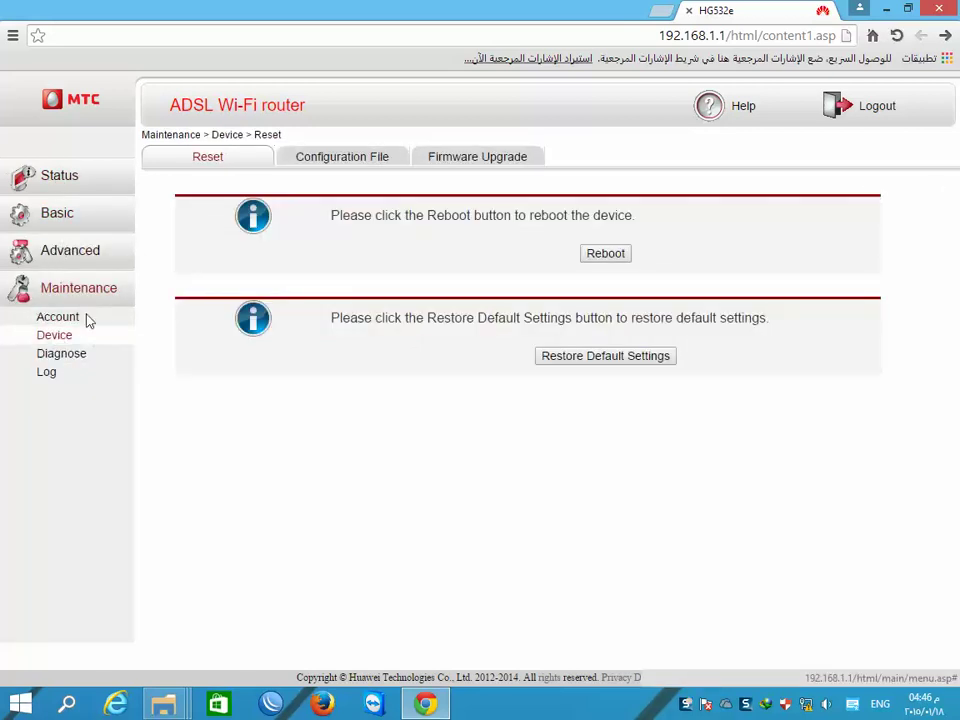
click(58, 260)
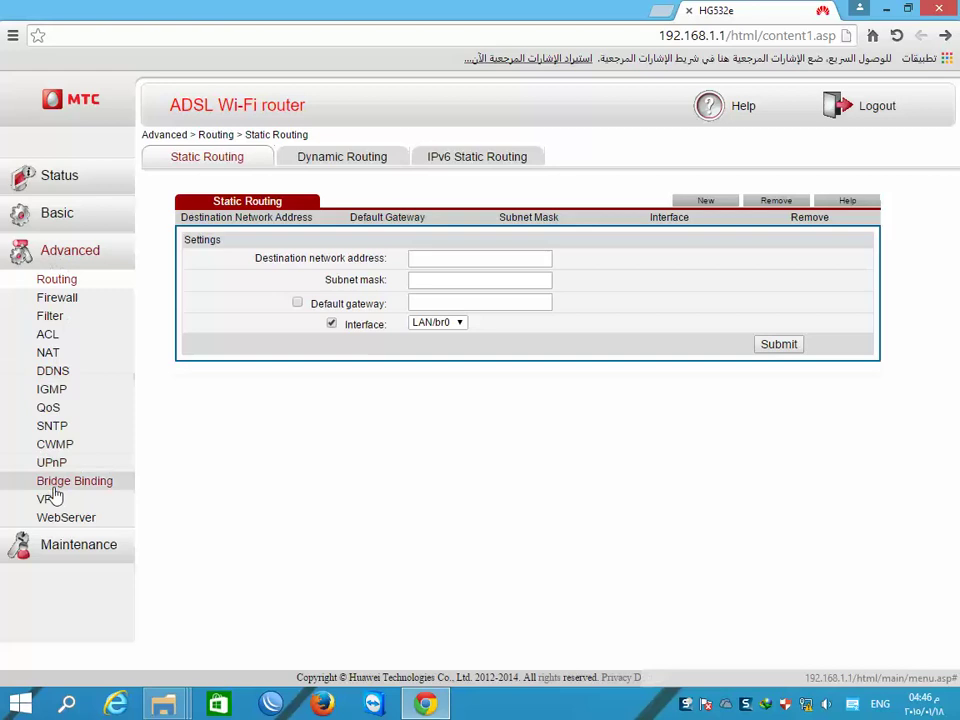
click(47, 177)
- View the WAN DSL and LAN status, then return to WAN showing INTERNET_B_0_35 Disconnected
click(50, 222)
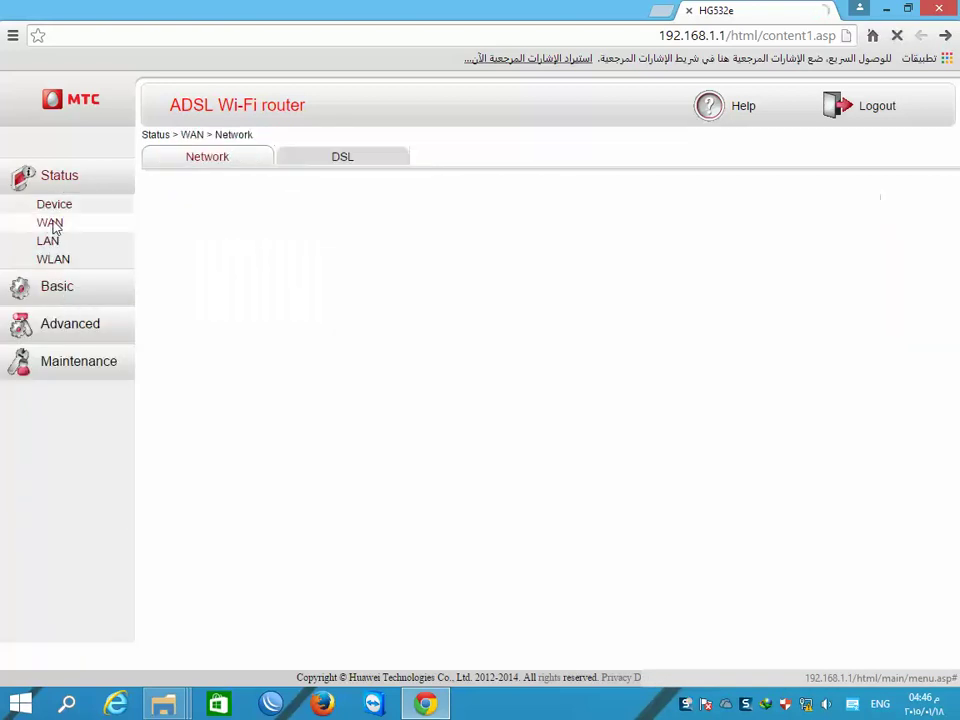
click(339, 161)
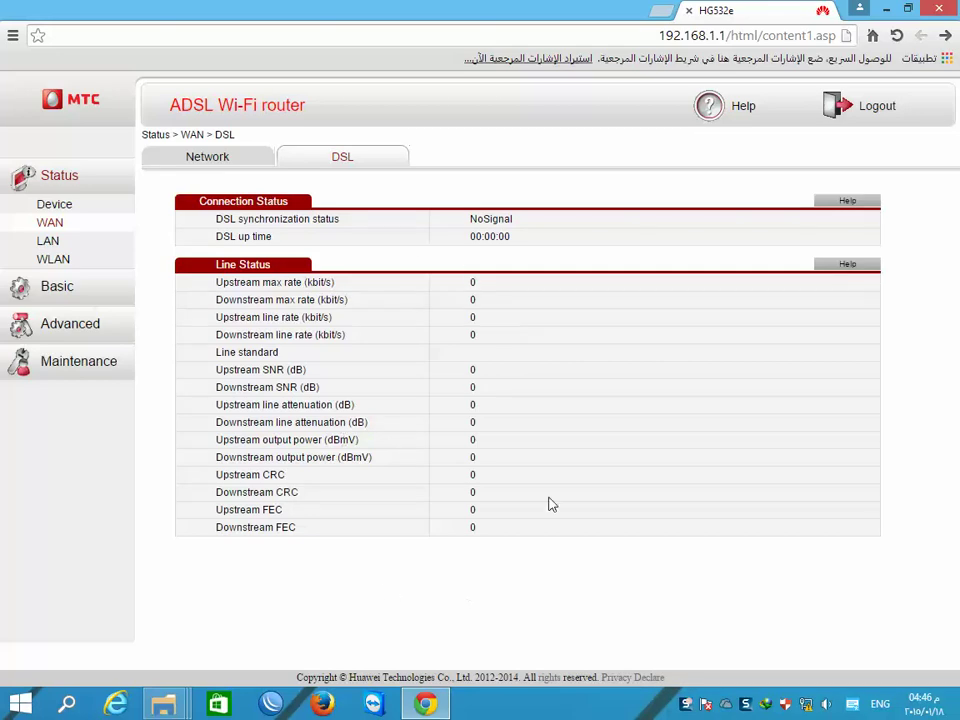
click(47, 241)
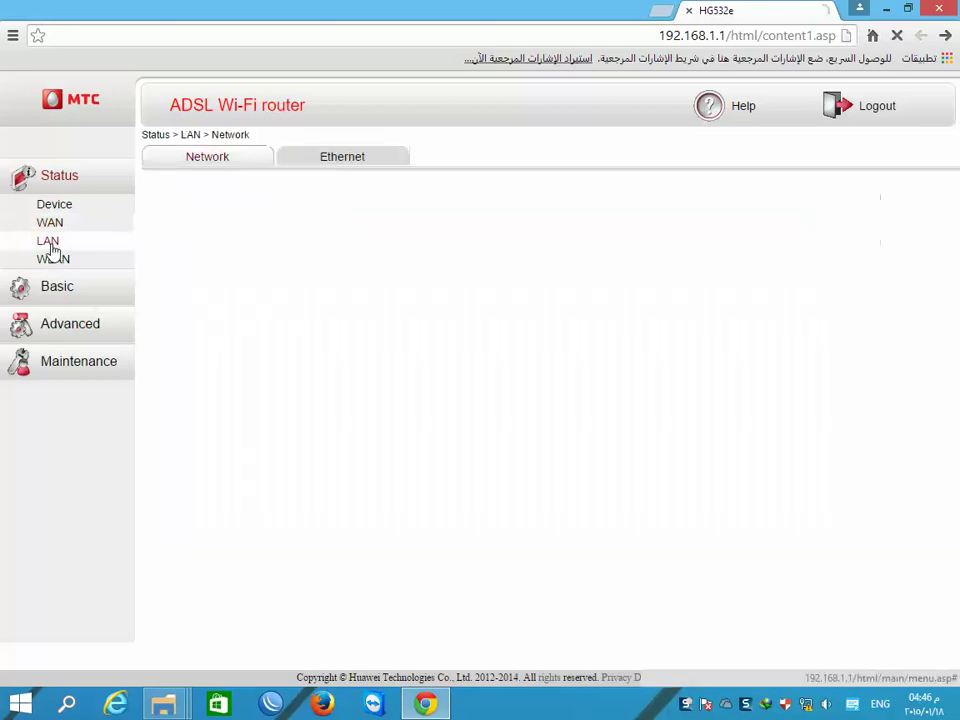
click(50, 222)
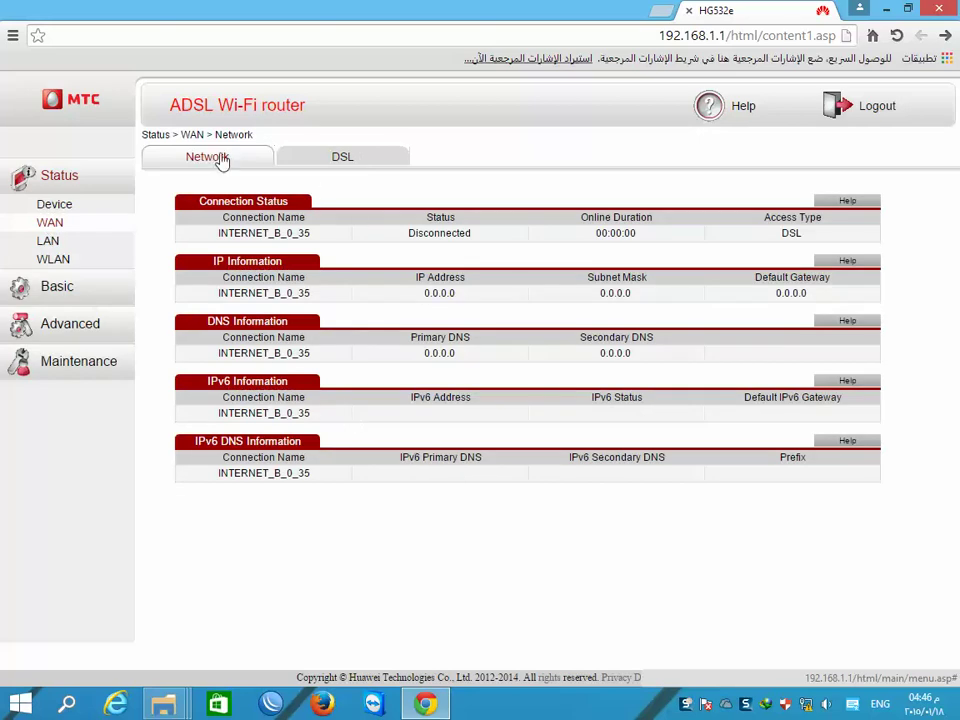